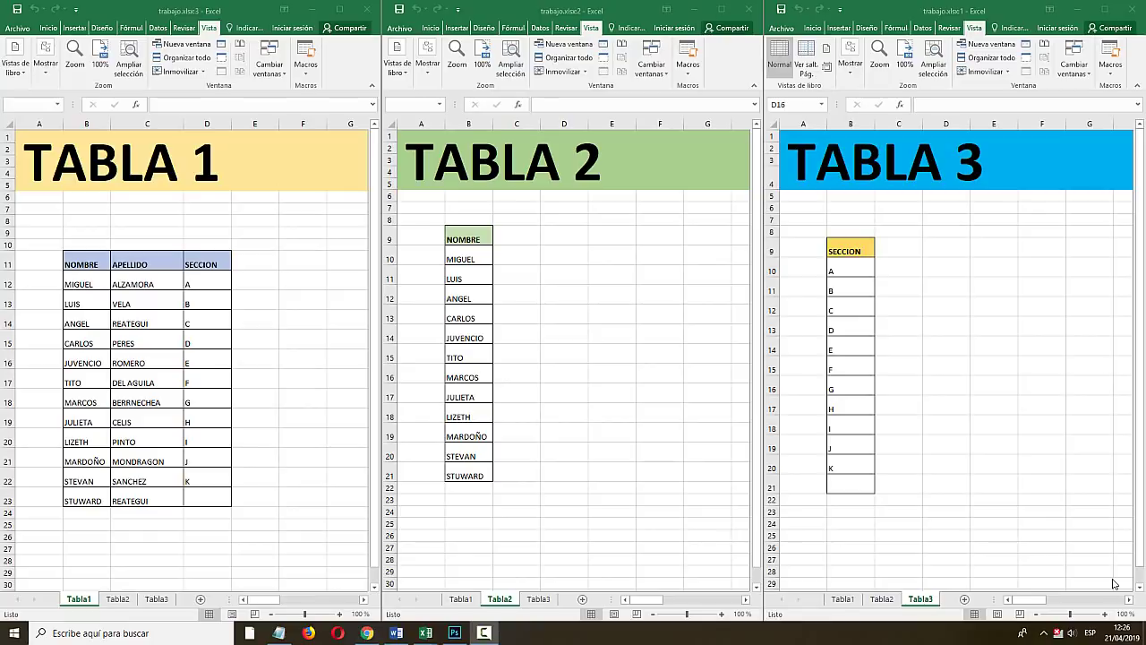
- Select cells C16 (ROMERO) and C15 (PERES) in the Tabla1 window, then activate the other two windows
left_click(153, 340)
left_click(150, 363)
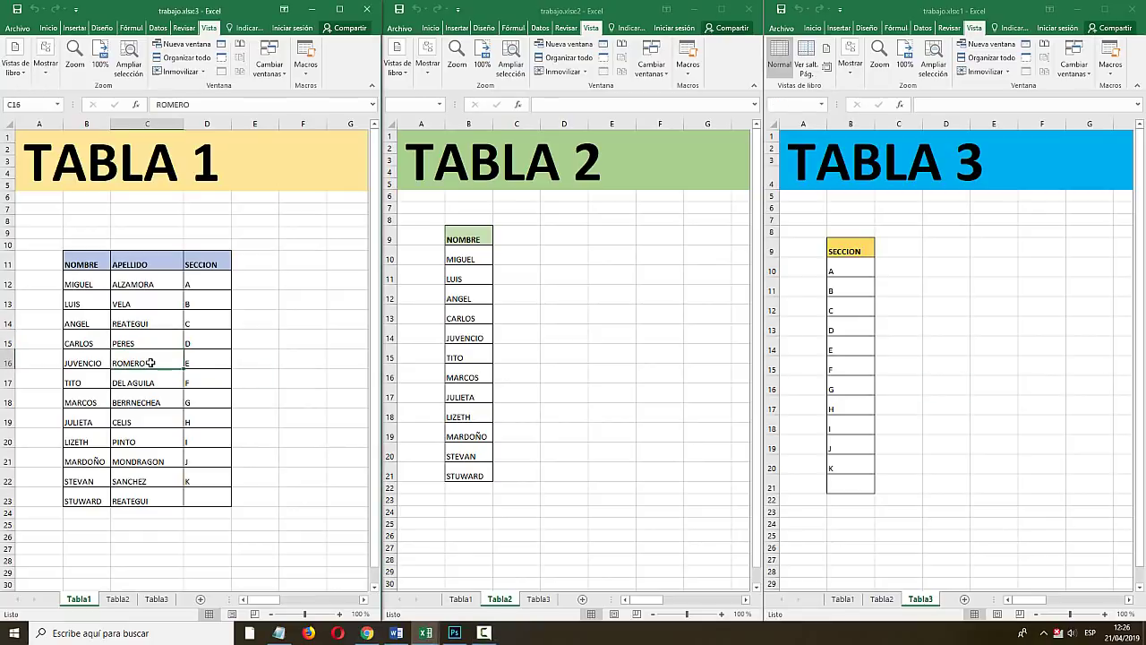
left_click(152, 343)
left_click(555, 371)
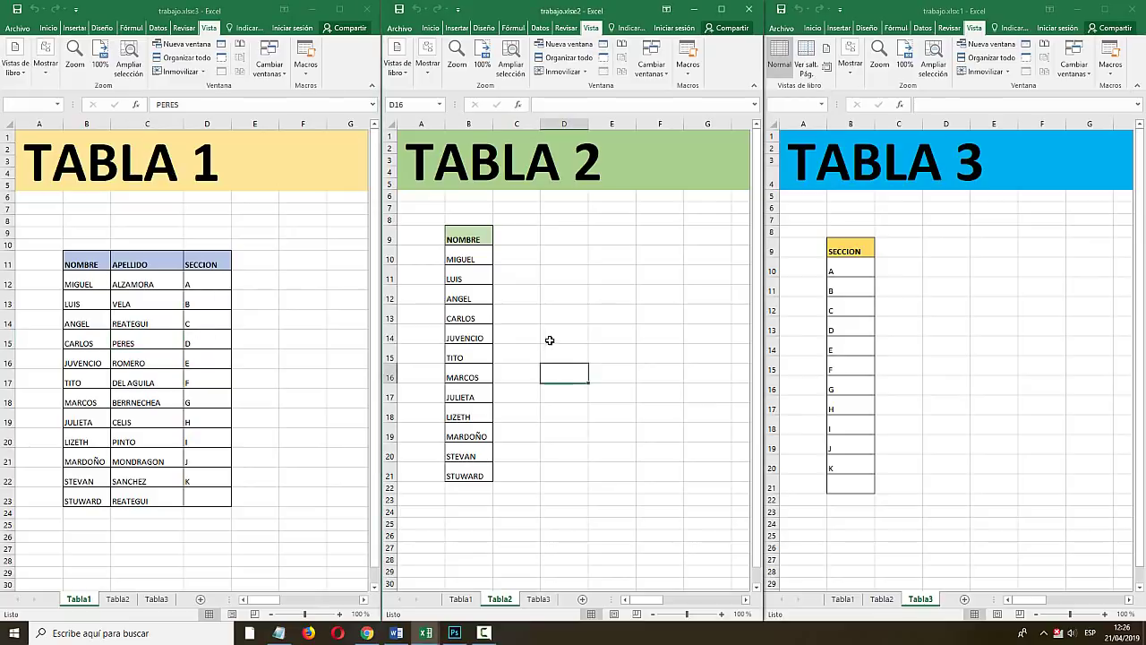
left_click(946, 405)
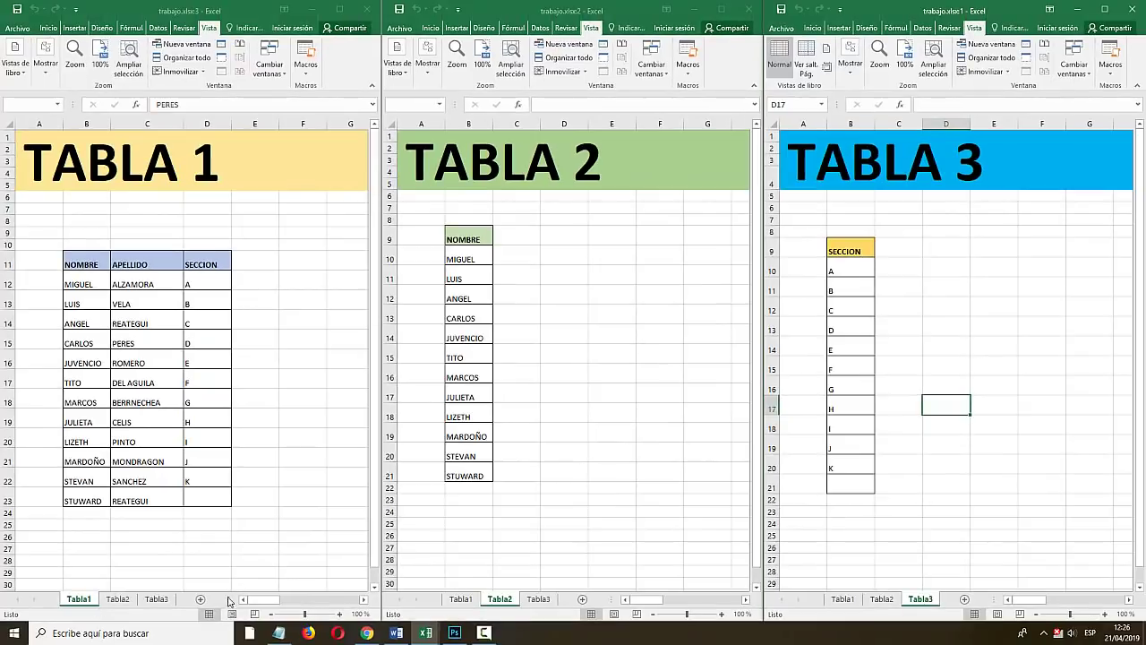
- Cycle the middle and right windows through sheets Tabla1–Tabla3, leaving the middle window on Tabla2
left_click(461, 598)
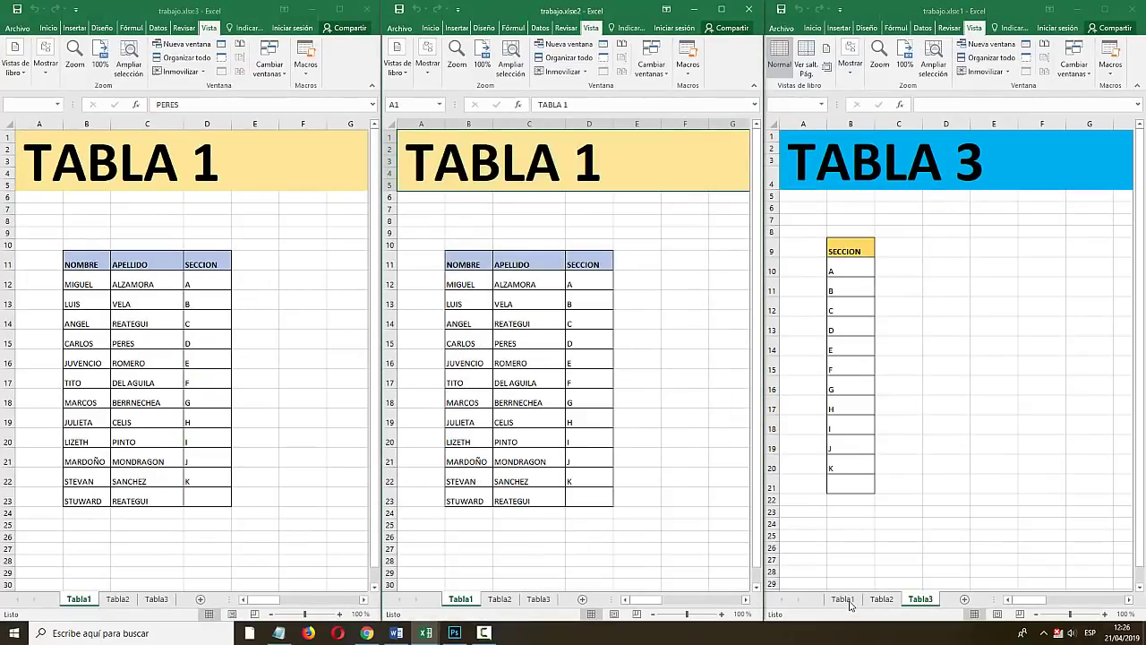
left_click(844, 598)
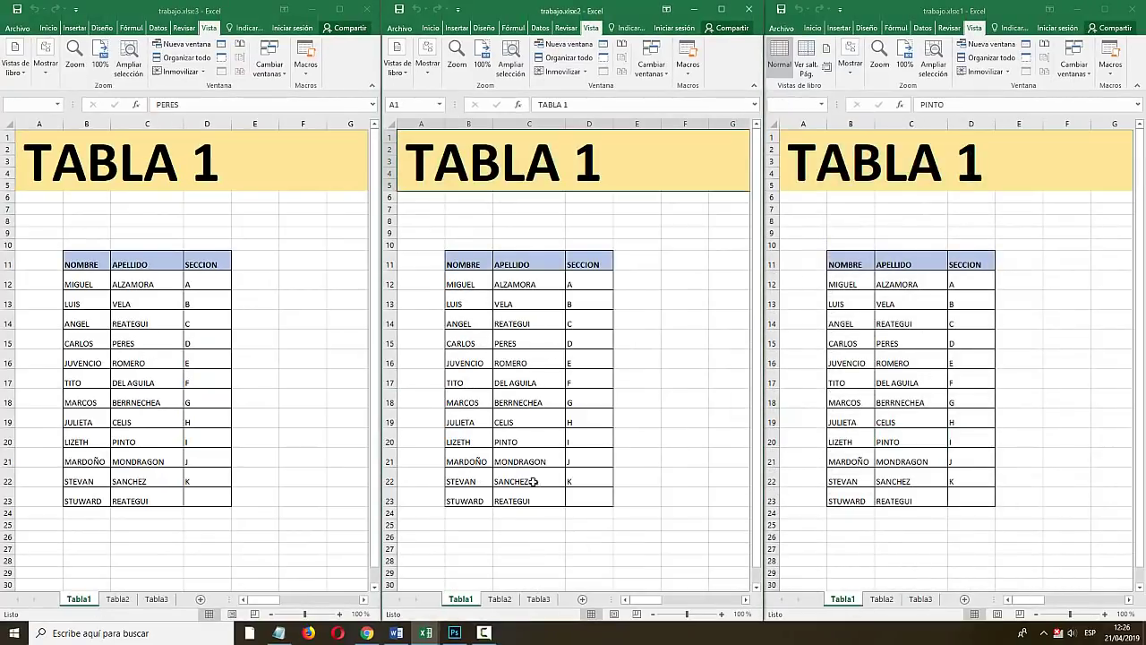
left_click(499, 598)
left_click(538, 598)
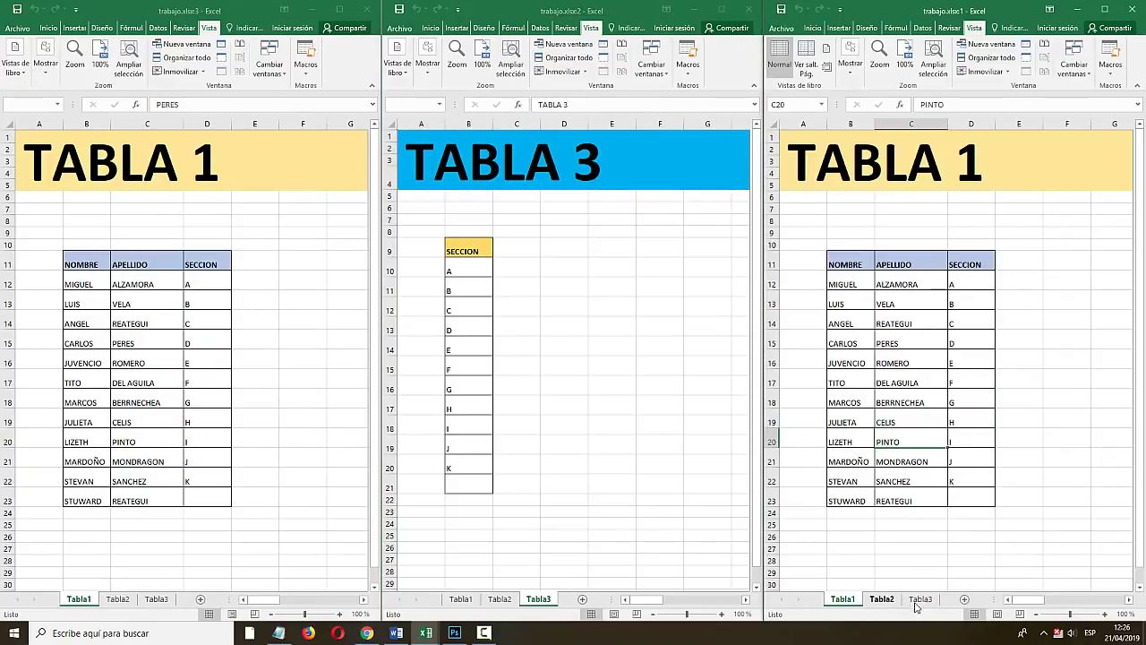
left_click(920, 598)
left_click(881, 598)
left_click(499, 599)
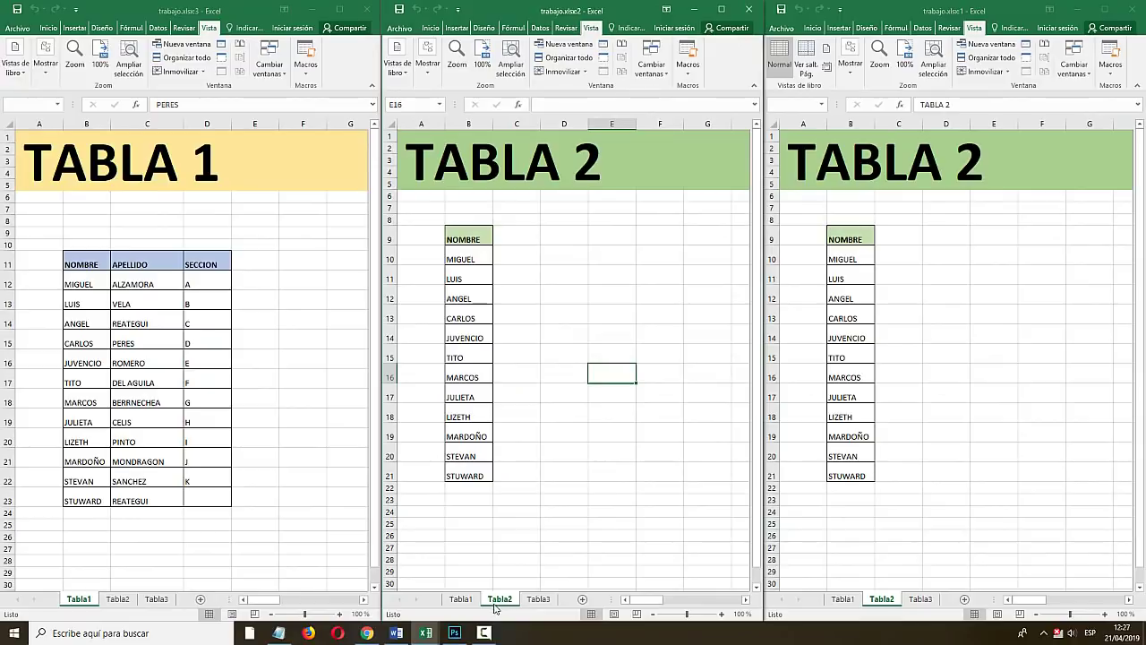
key("ctrl+Page_Down")
left_click(510, 599)
- Close the middle and right workbook windows and maximize the remaining one
left_click(748, 11)
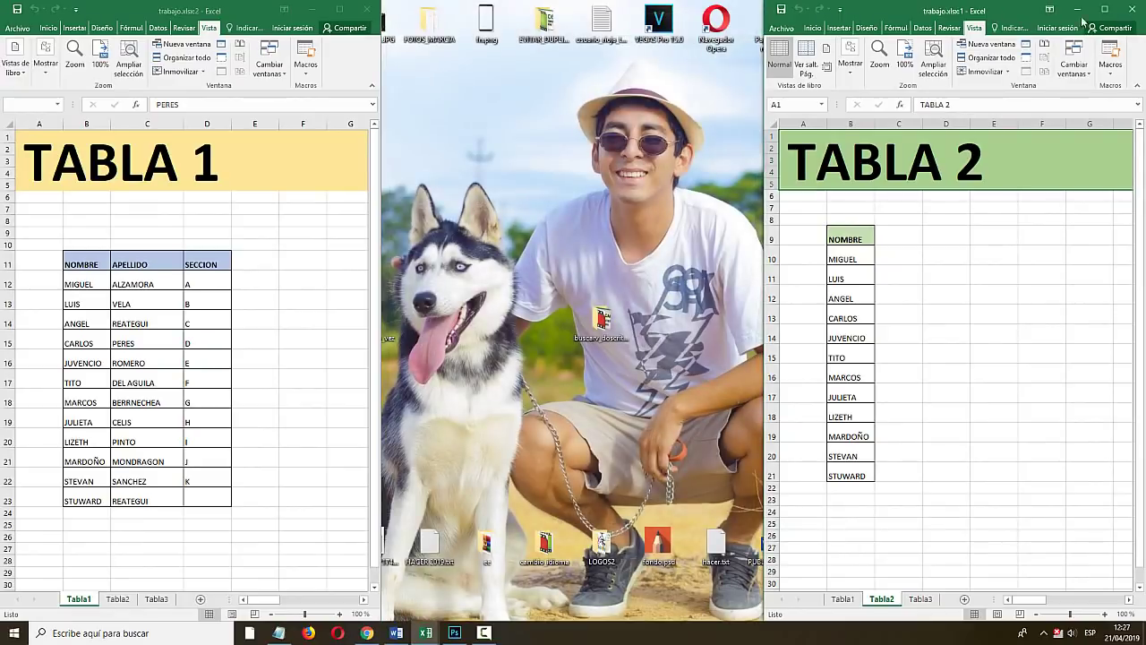
left_click(1132, 9)
left_click(341, 8)
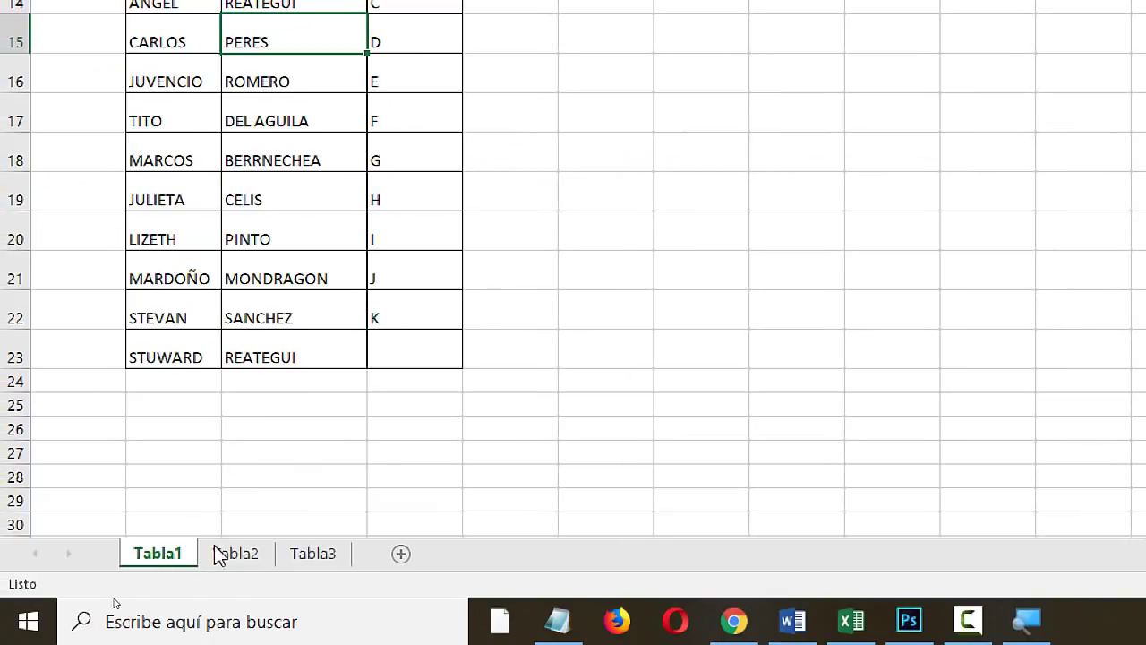
- Browse sheets Tabla2 and Tabla3, then return to Tabla1
left_click(126, 599)
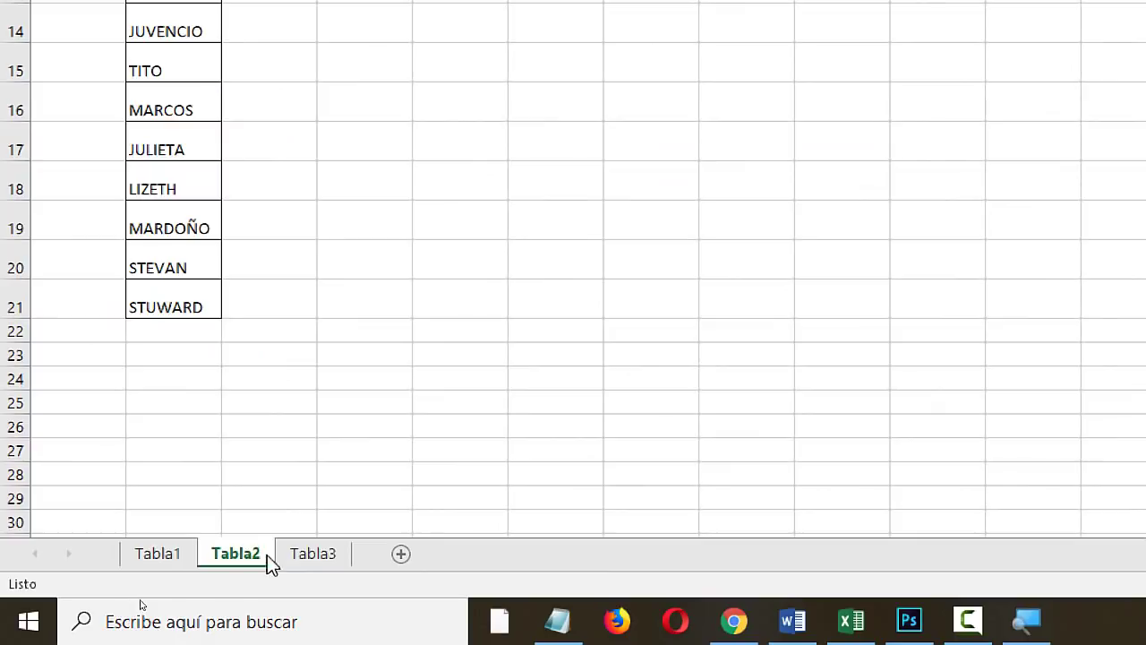
left_click(305, 555)
left_click(243, 557)
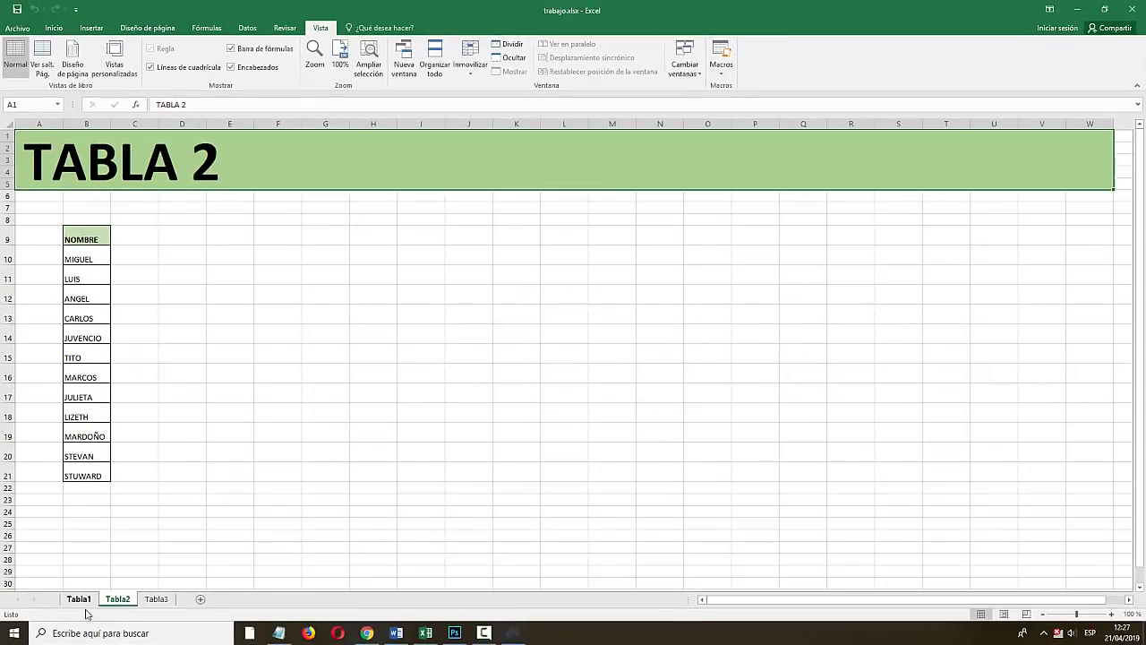
left_click(85, 600)
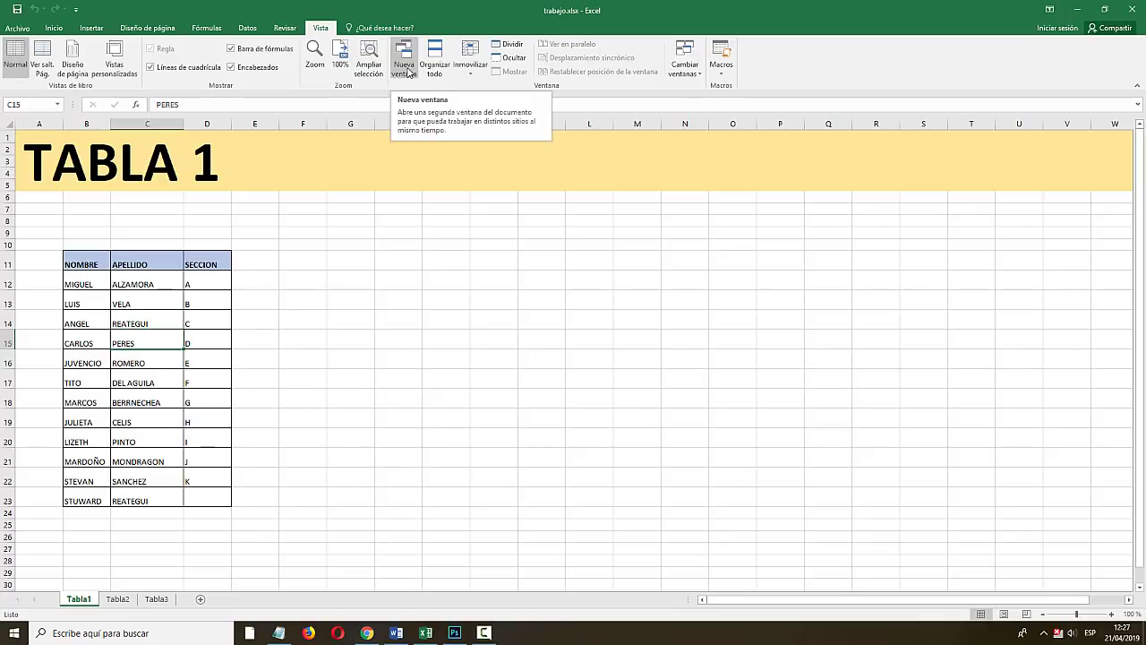
- Open a second window of trabajo.xlsx with Nueva ventana, then move and widen it
left_click(405, 65)
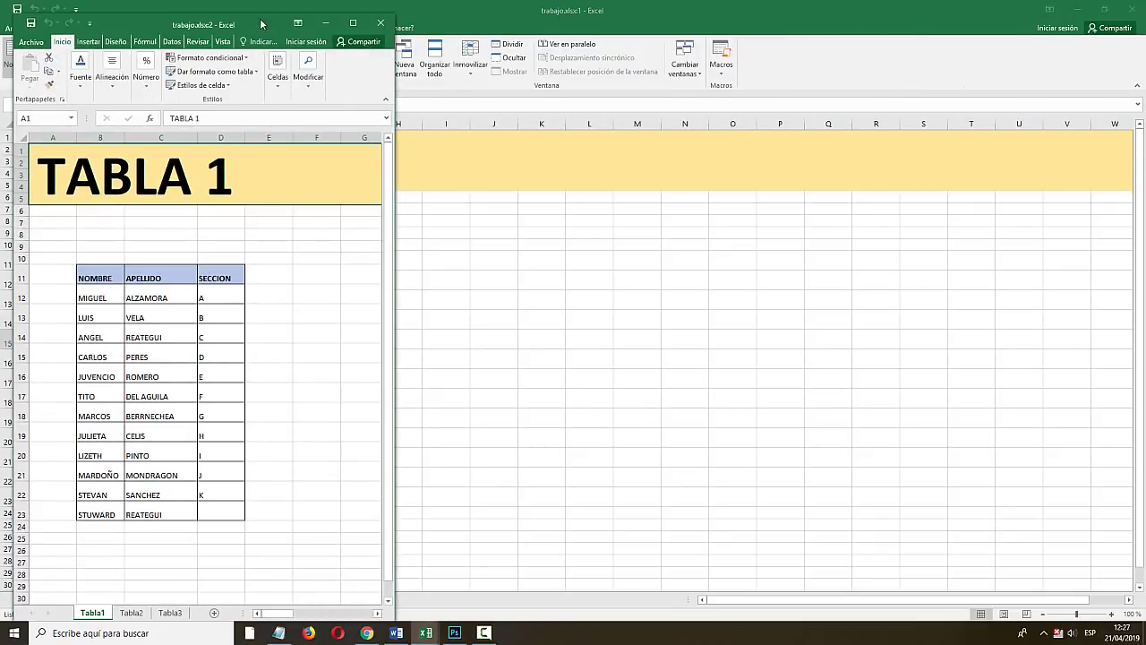
mouse_move(259, 24)
left_mouse_down()
mouse_move(599, 77)
mouse_move(572, 43)
left_mouse_up()
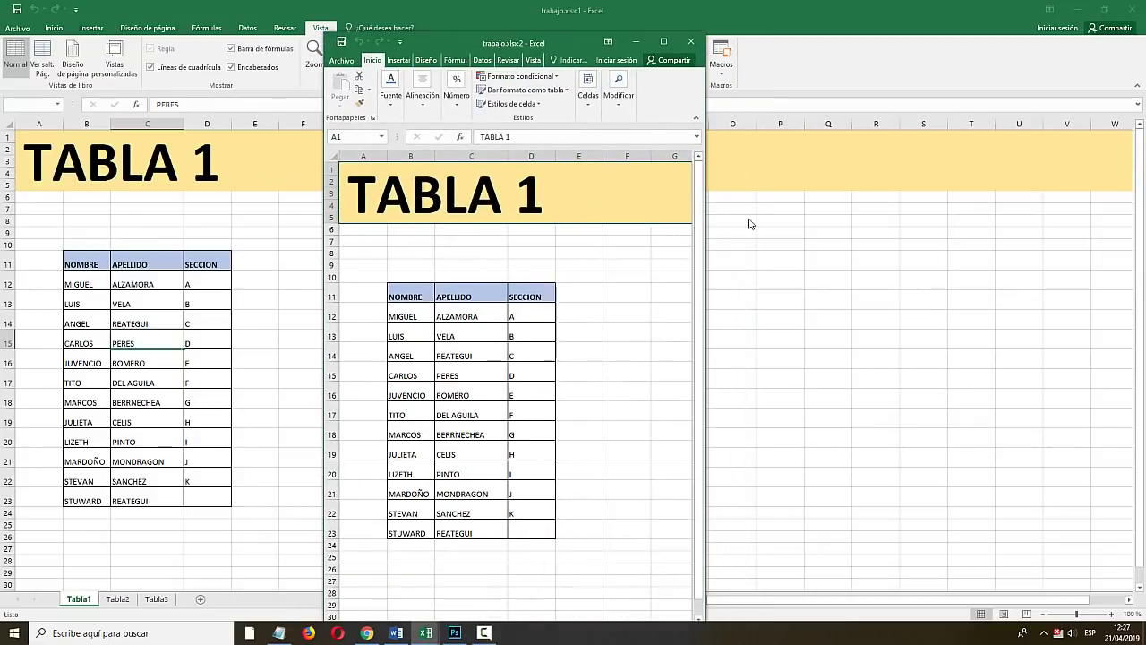
left_click_drag(745, 309, 1039, 296)
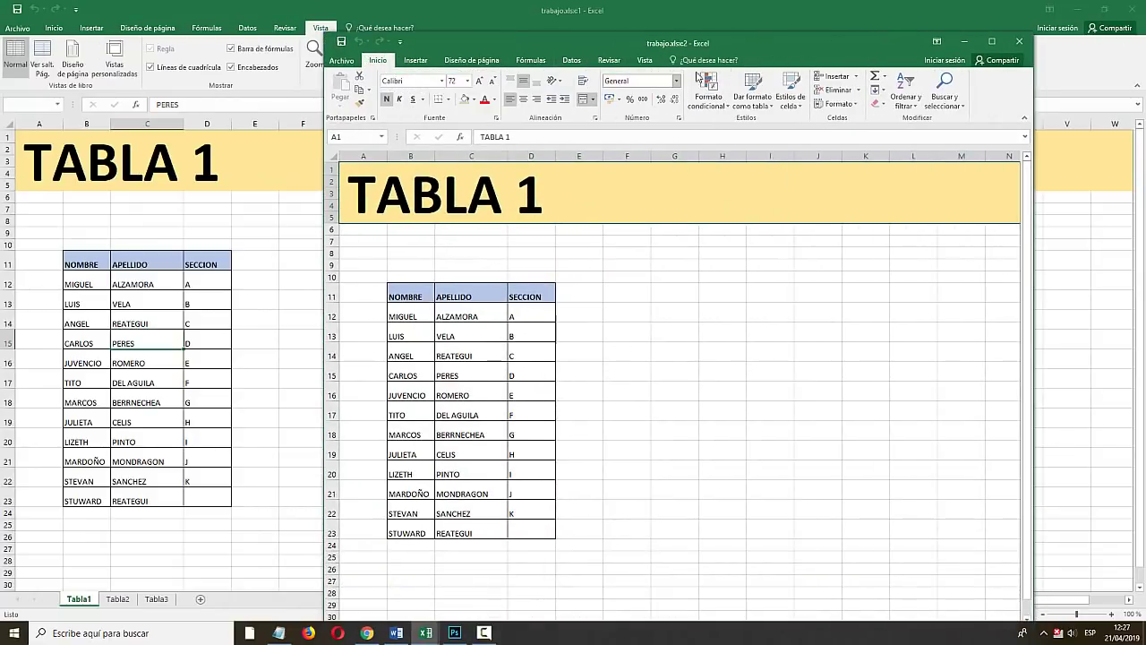
mouse_move(748, 51)
left_mouse_down()
mouse_move(704, 60)
mouse_move(776, 68)
left_mouse_up()
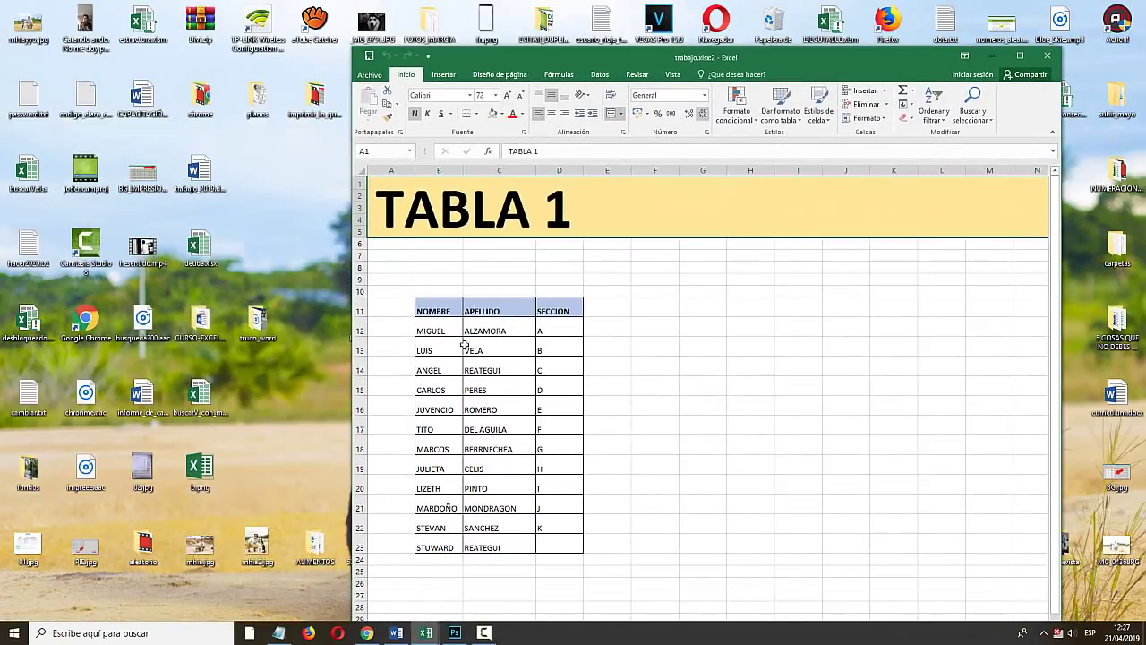
- Switch between the two workbook windows from the taskbar and reposition the second window
left_click(426, 632)
left_click(344, 586)
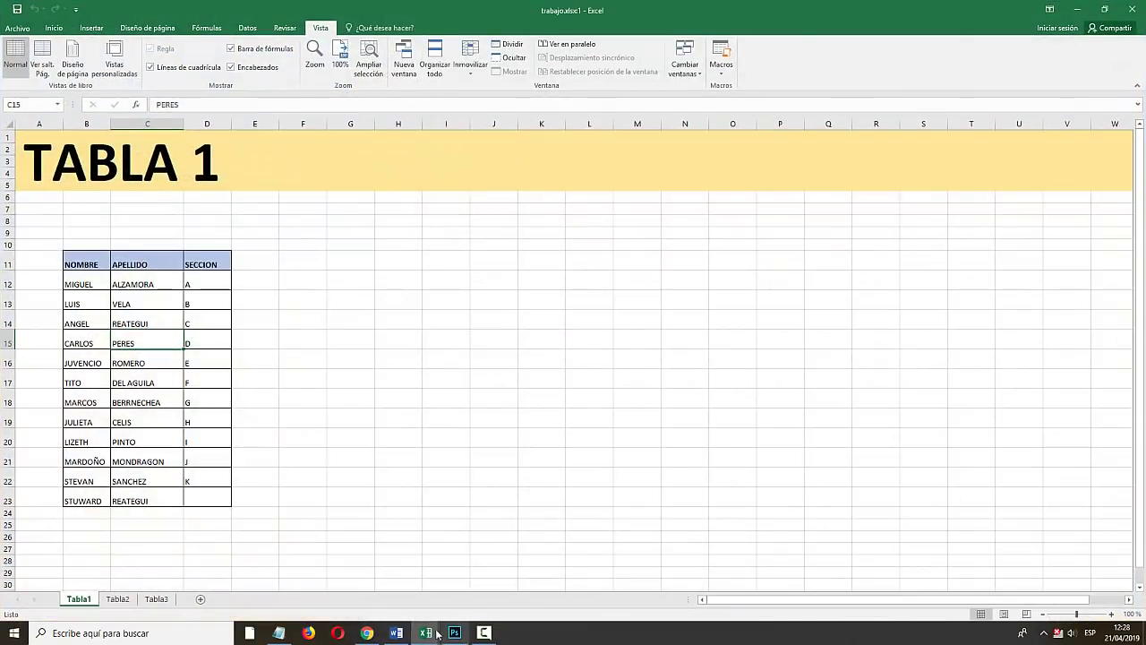
mouse_move(426, 632)
left_click(501, 582)
mouse_move(594, 64)
left_mouse_down()
mouse_move(508, 10)
mouse_move(528, 55)
mouse_move(614, 54)
left_mouse_up()
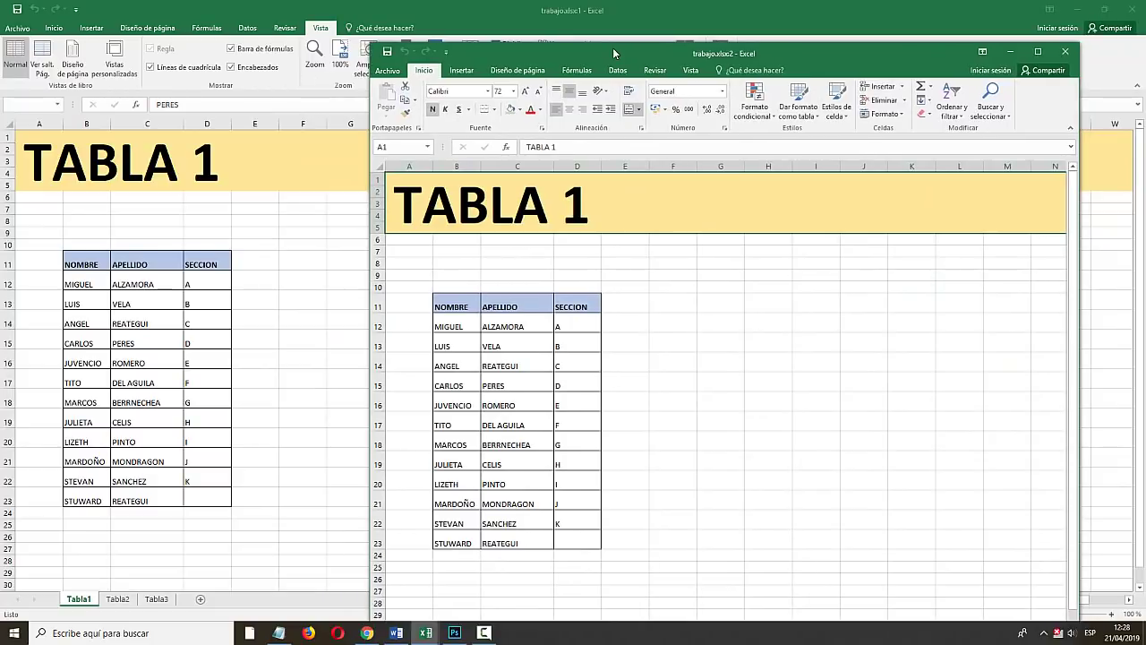
left_click_drag(612, 47, 550, 47)
- Maximize trabajo.xlsx:2, show the Vista ribbon, drag the window down, then maximize it again
double_click(549, 46)
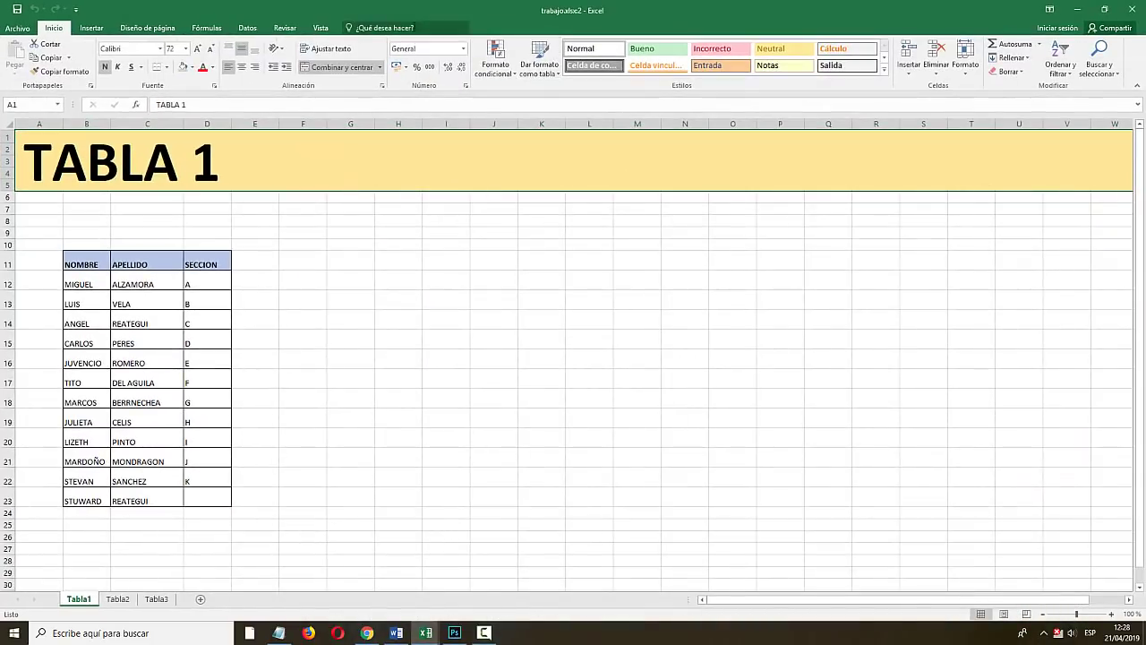
left_click(318, 29)
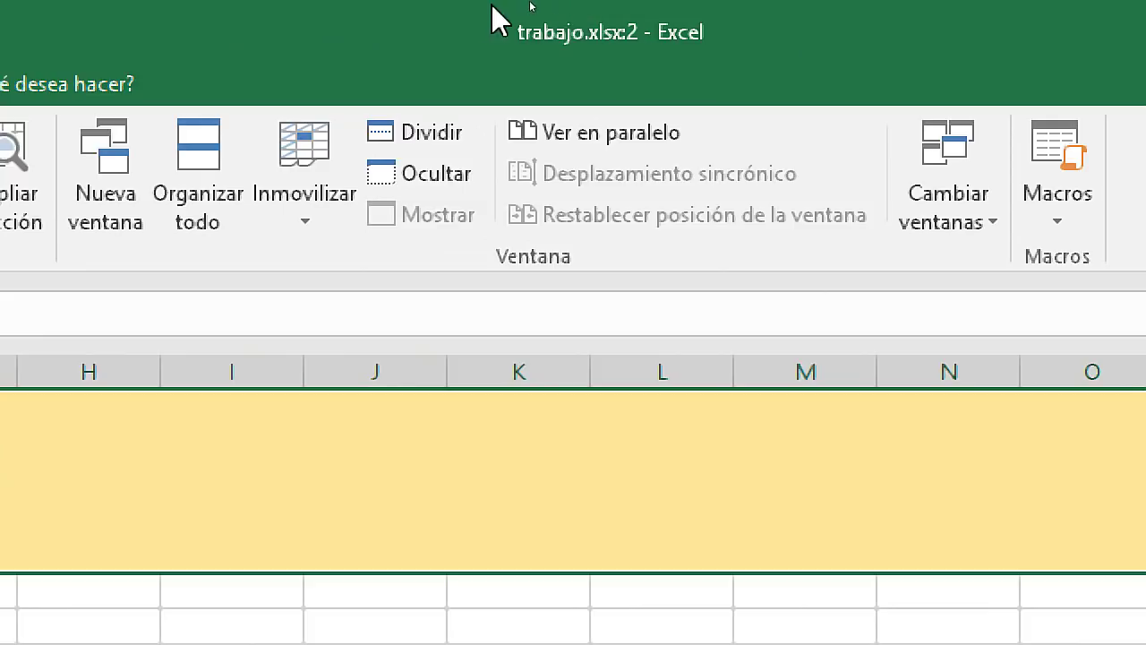
left_click_drag(492, 9, 493, 150)
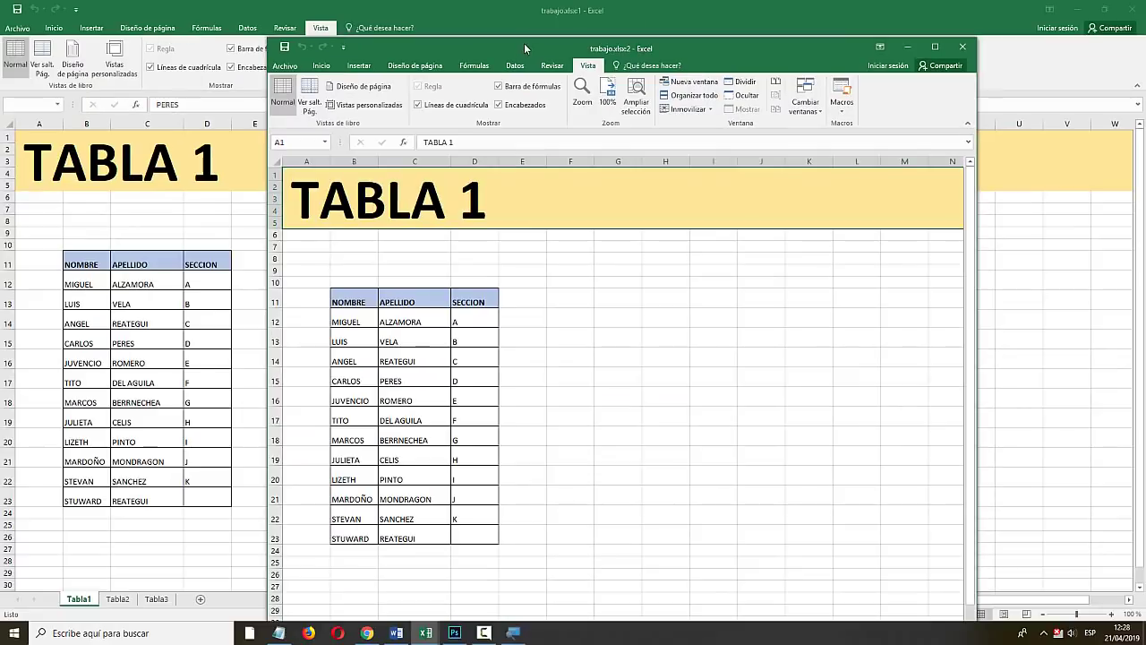
double_click(614, 51)
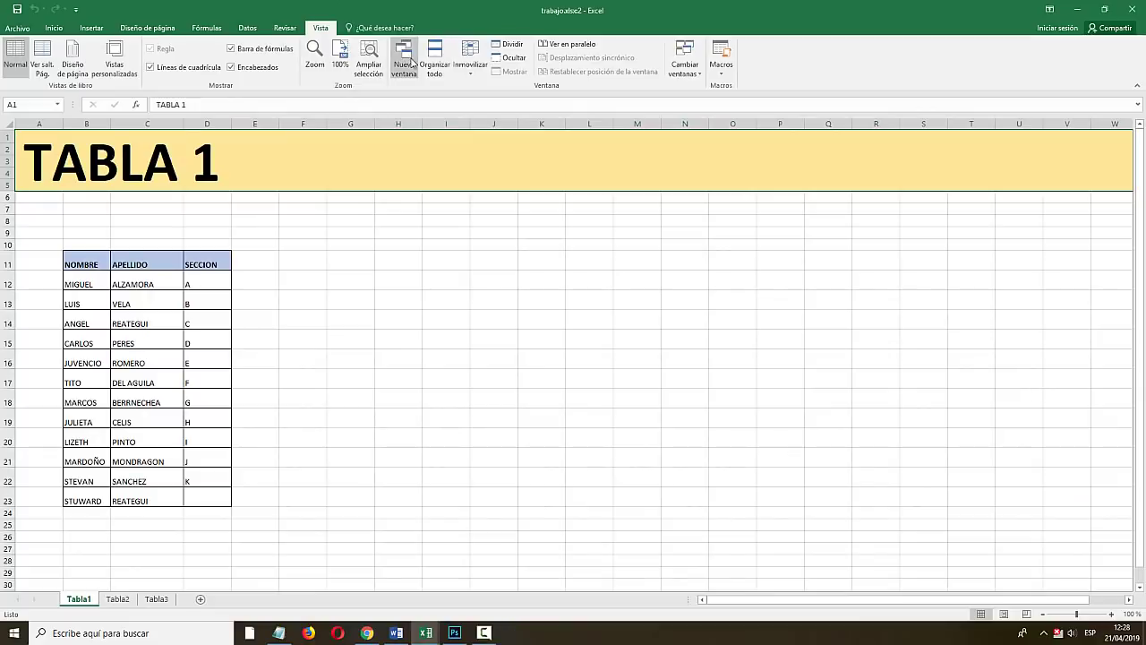
- Tile the two workbook windows with Organizar todo set to Vertical
left_click(436, 59)
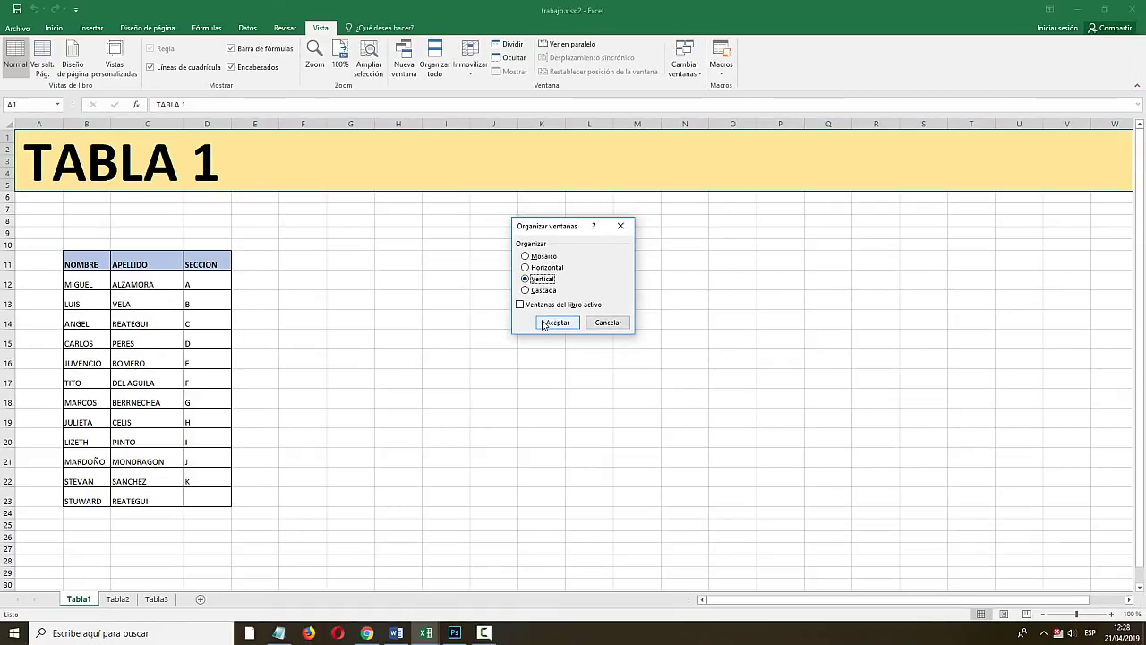
left_click(544, 324)
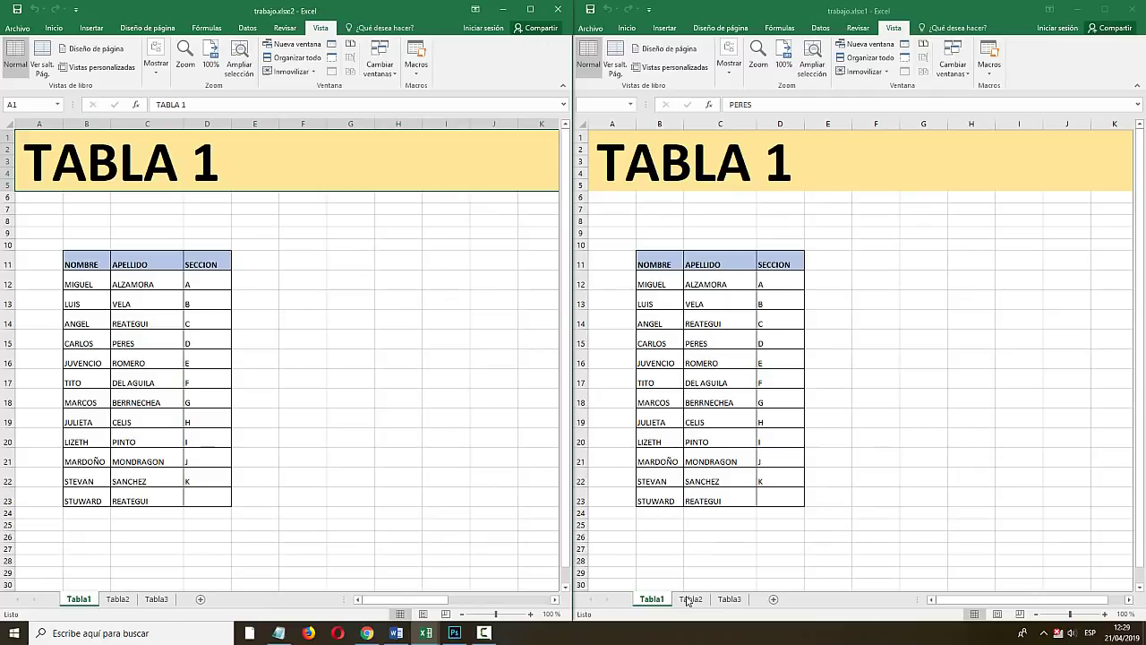
key("super")
key("super")
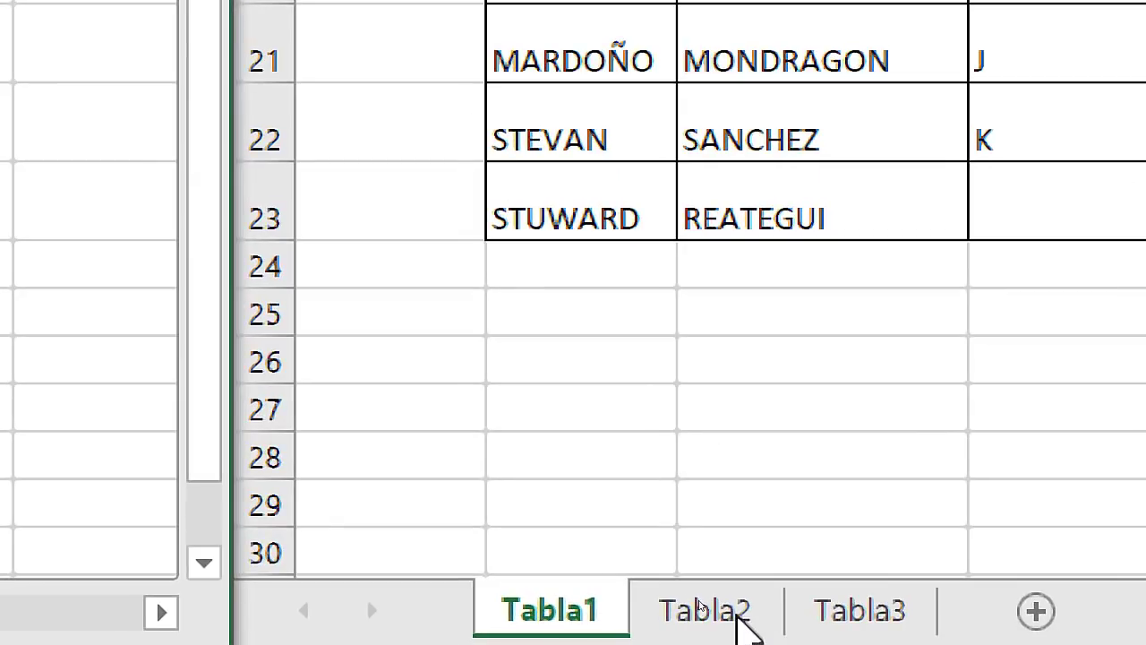
- Activate both windows and cycle the right window through sheets Tabla1, Tabla2 and Tabla3
left_click(694, 601)
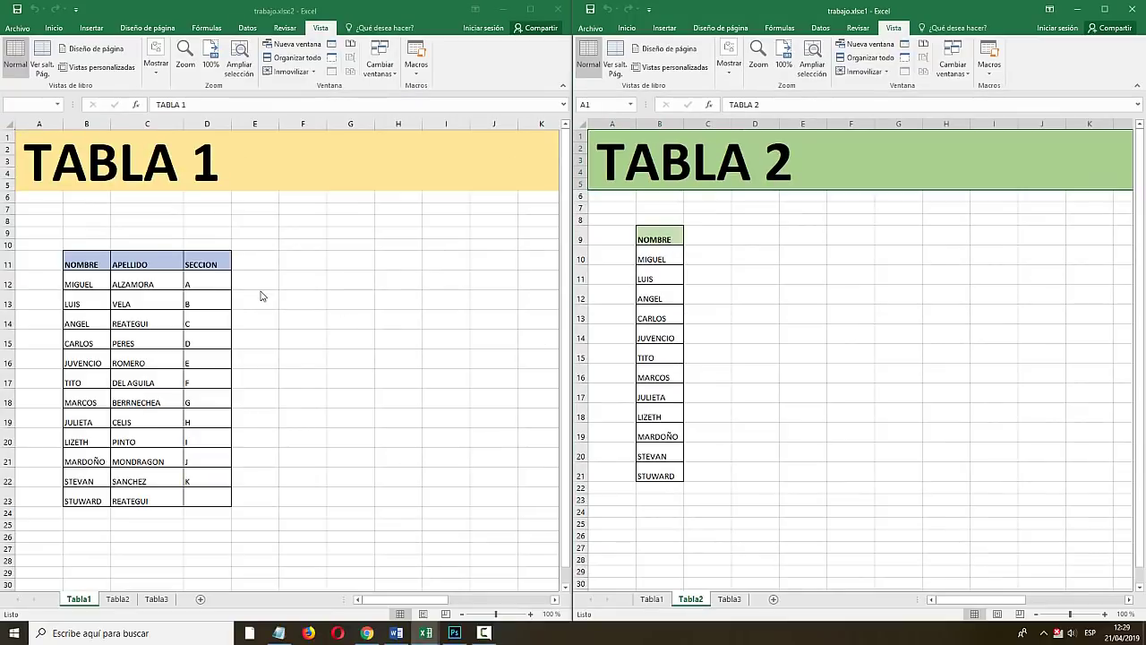
left_click(191, 169)
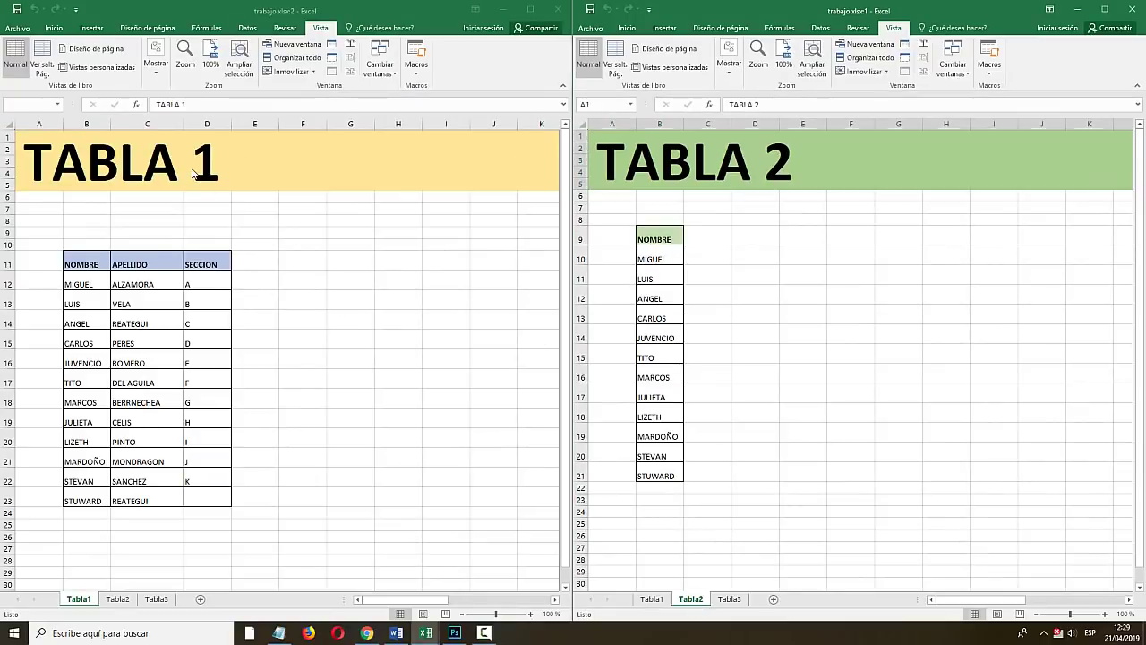
left_click(710, 169)
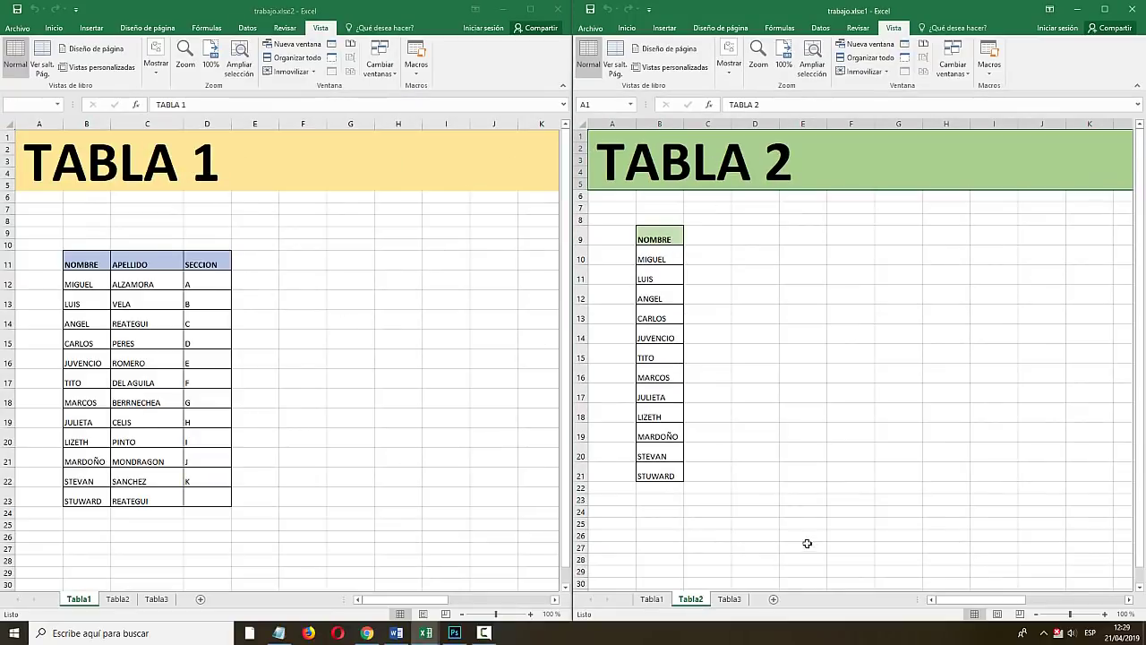
left_click(727, 599)
left_click(690, 599)
left_click(651, 599)
left_click(691, 599)
left_click(728, 599)
- Leave the right window on Tabla2 and maximize the left Tabla1 window
left_click(694, 599)
left_click(651, 601)
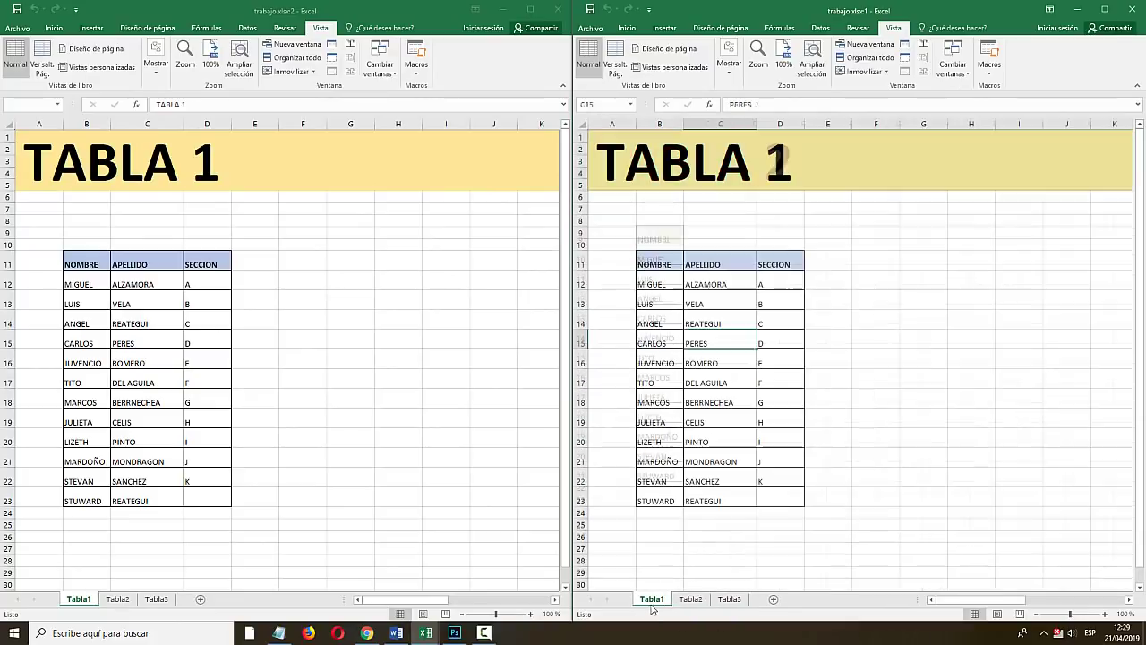
left_click(689, 602)
left_click(729, 599)
left_click(690, 599)
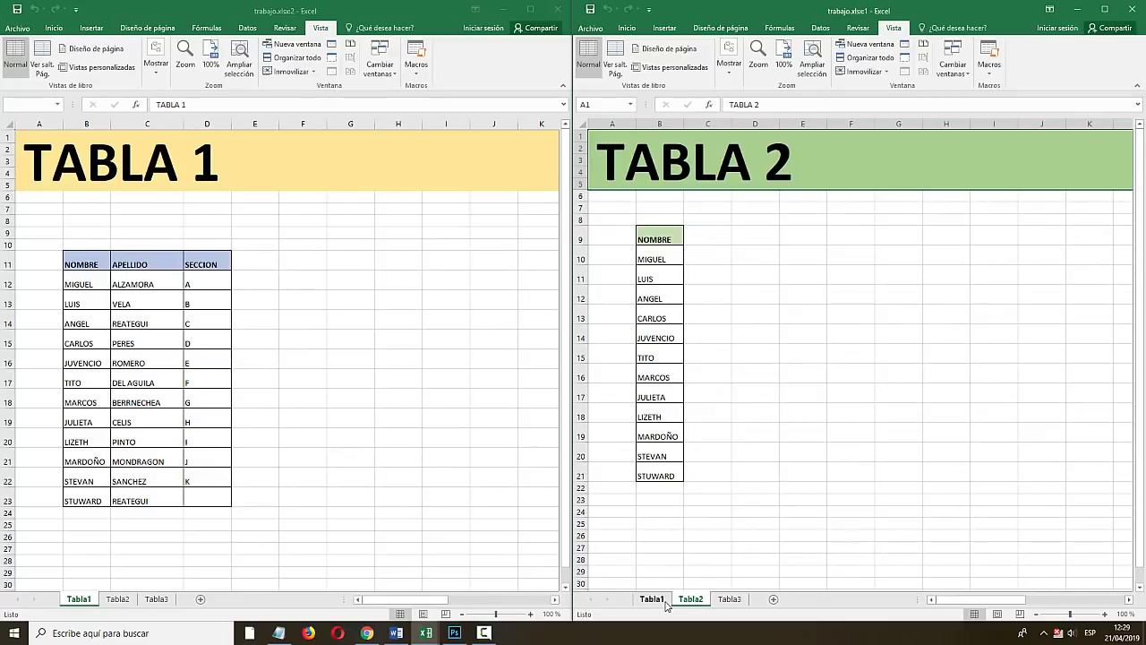
left_click(664, 601)
left_click(689, 602)
left_click(530, 9)
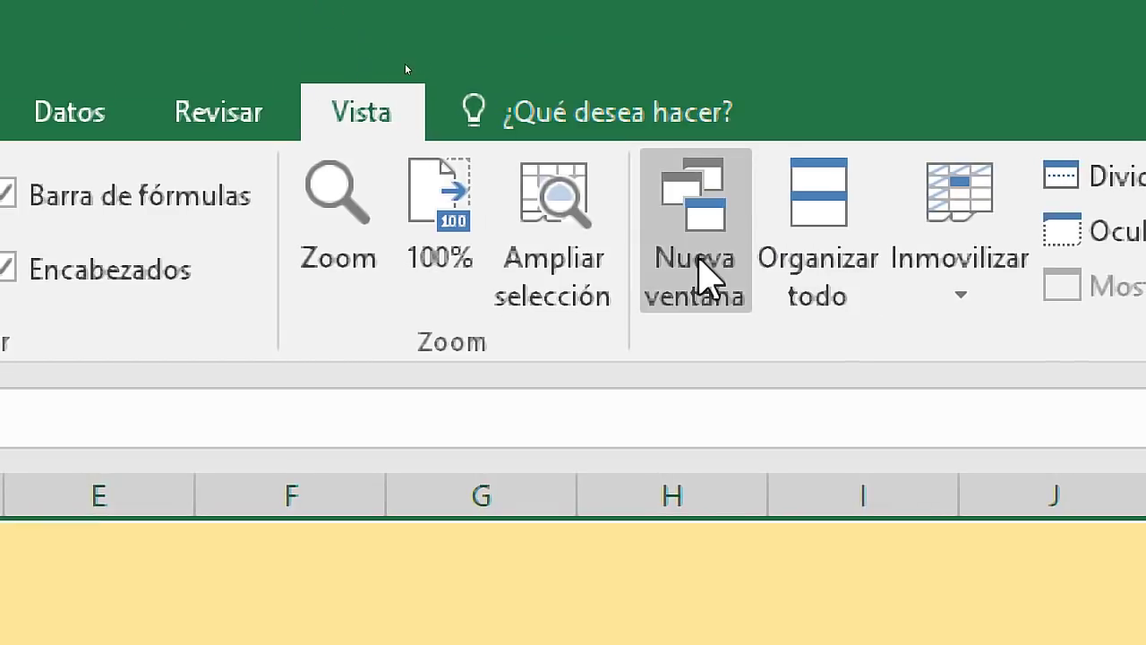
- Open a third window, trabajo.xlsx:3, with Nueva ventana, restore and move it, then maximize it
left_click(699, 260)
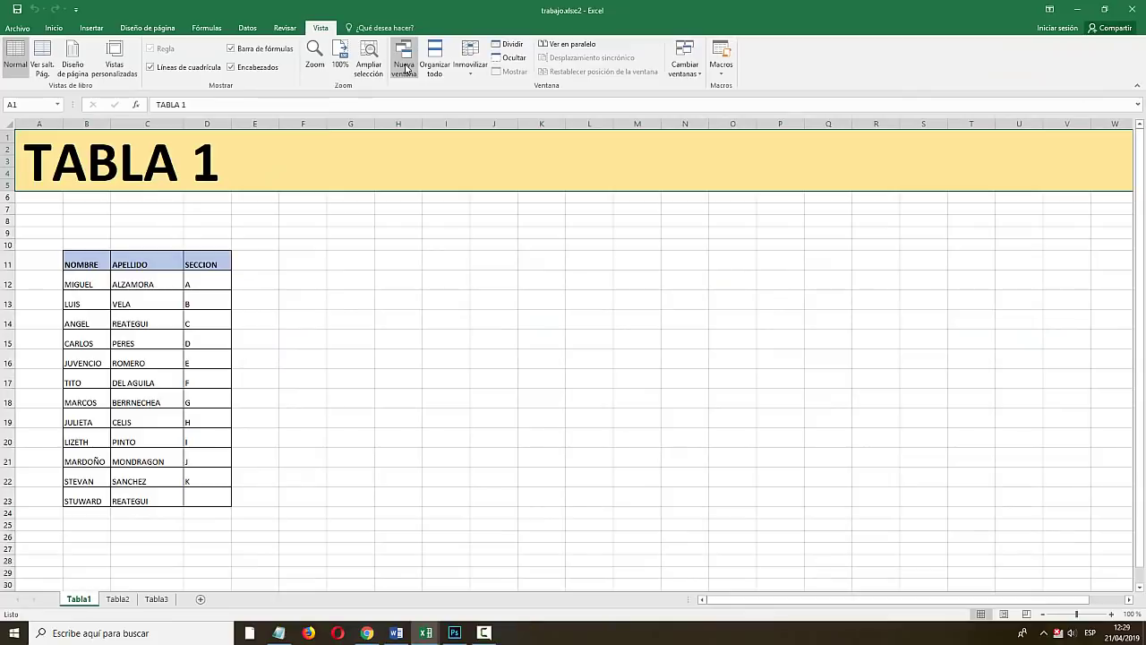
left_click(405, 68)
double_click(605, 11)
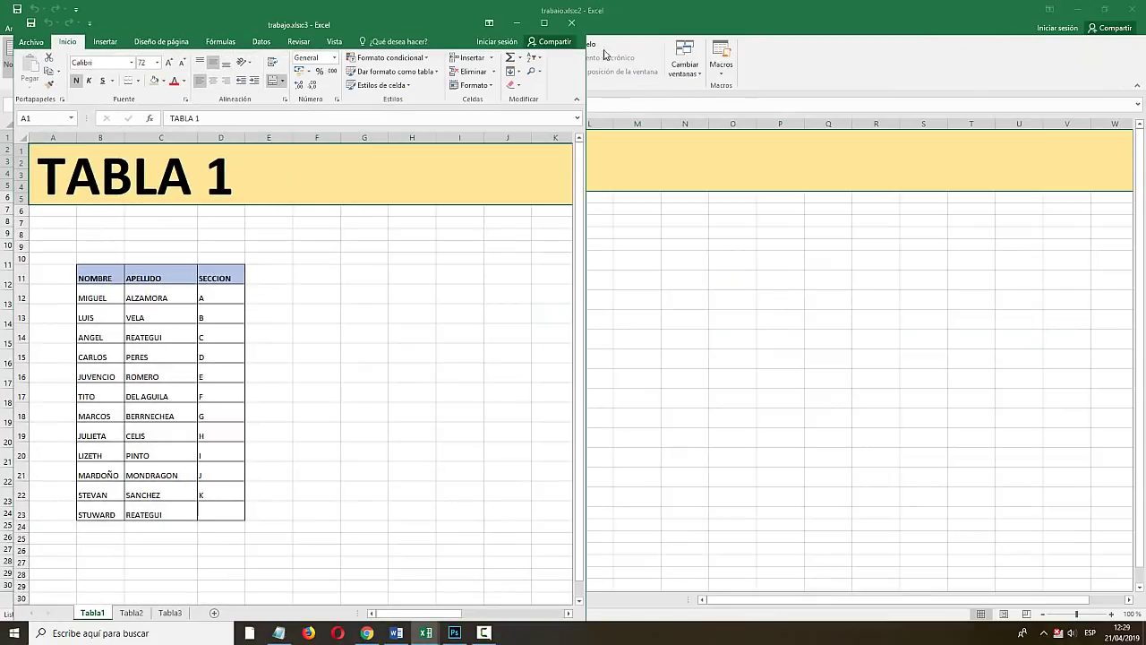
left_click_drag(461, 28, 759, 238)
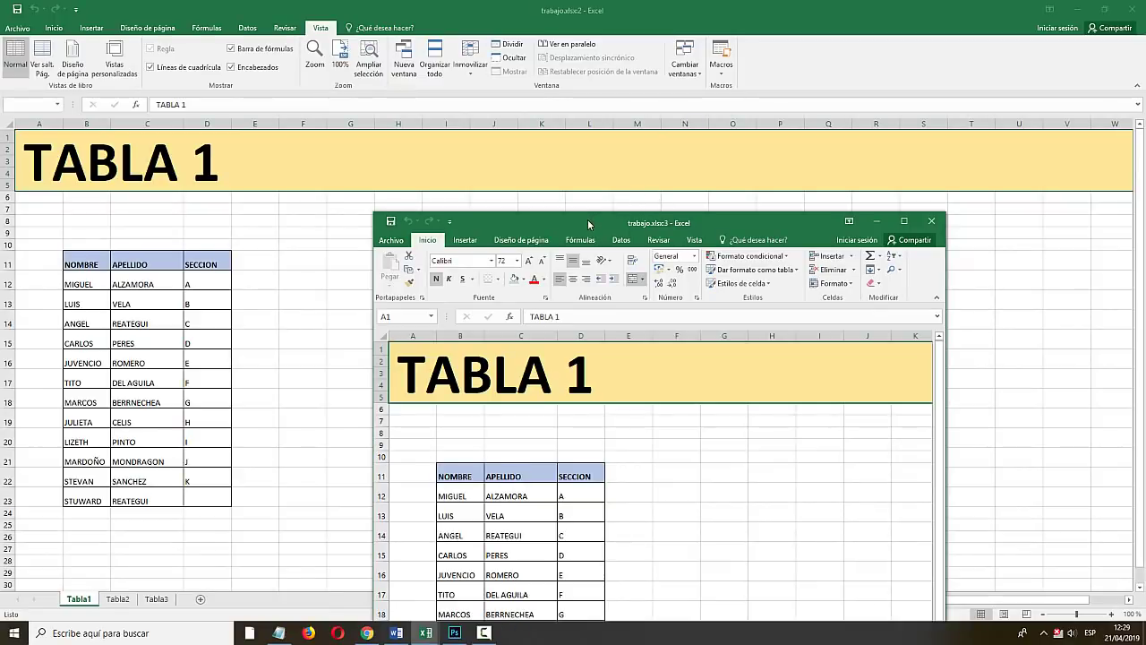
double_click(588, 219)
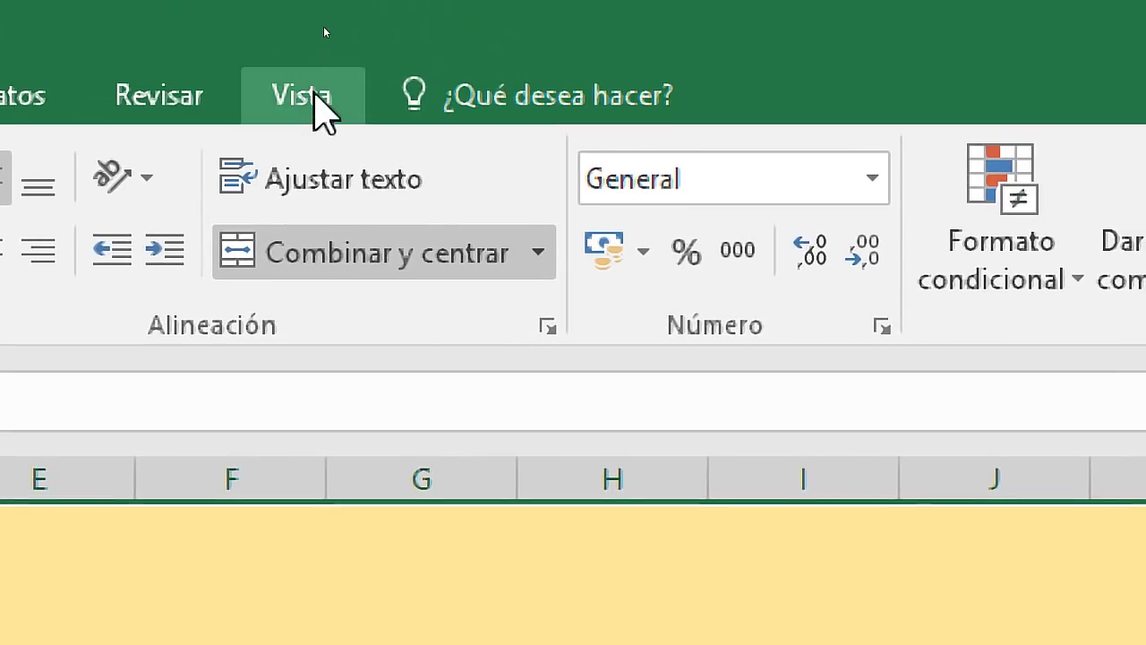
- Tile the three workbook windows with Vista > Organizar todo set to Vertical
left_click(314, 94)
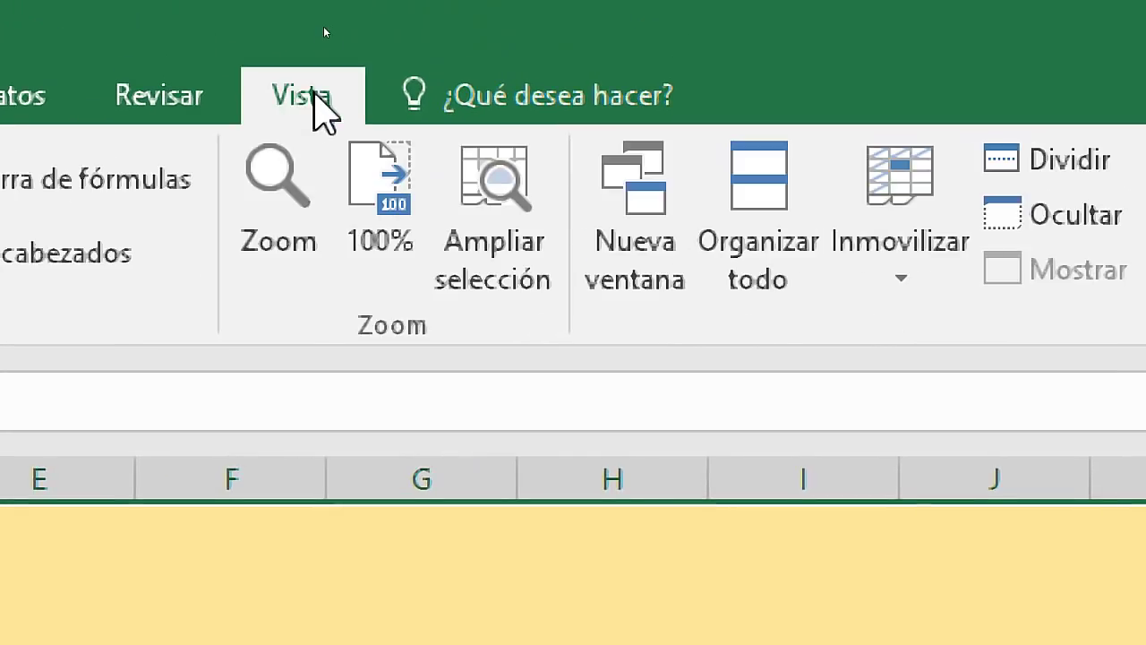
left_click(434, 68)
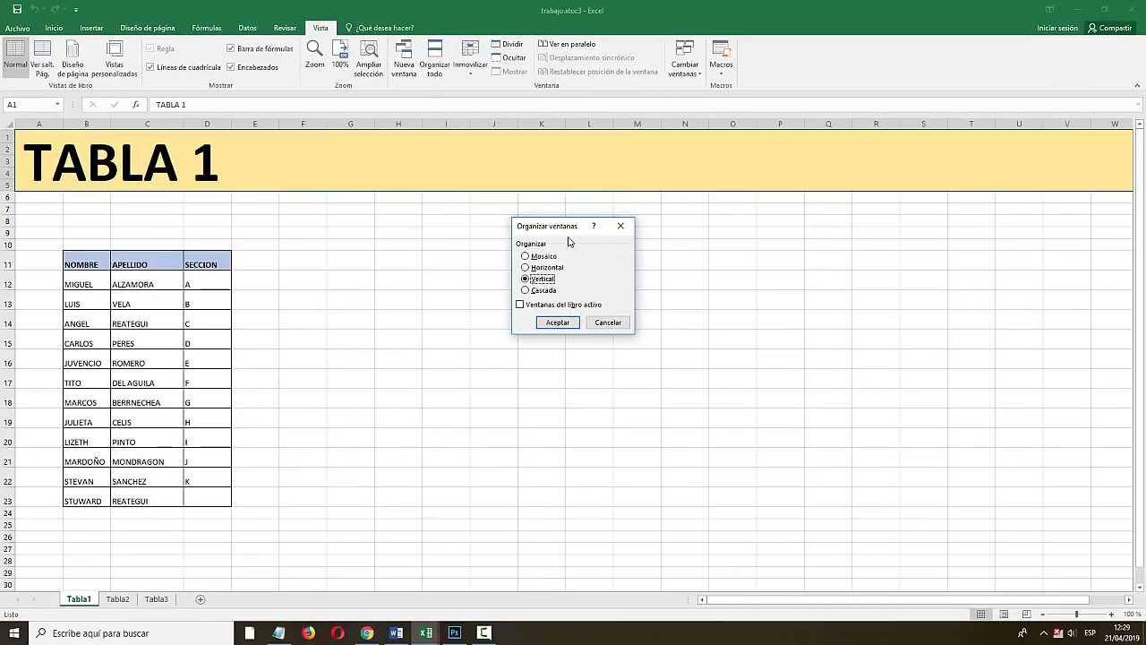
left_click_drag(515, 225, 583, 210)
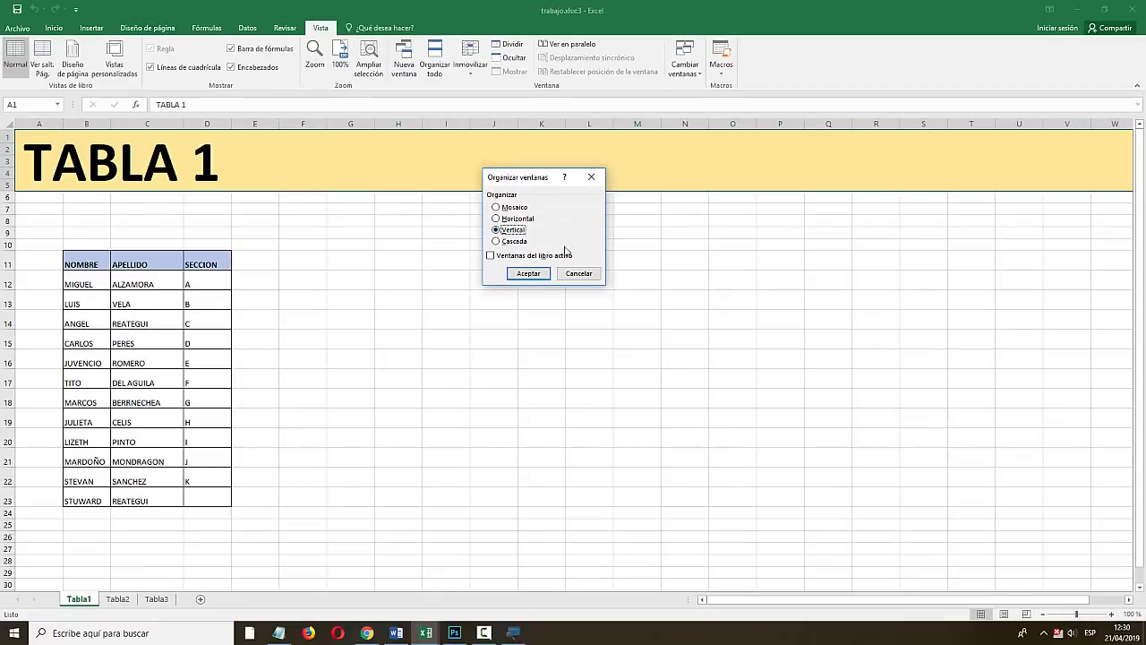
left_click(528, 273)
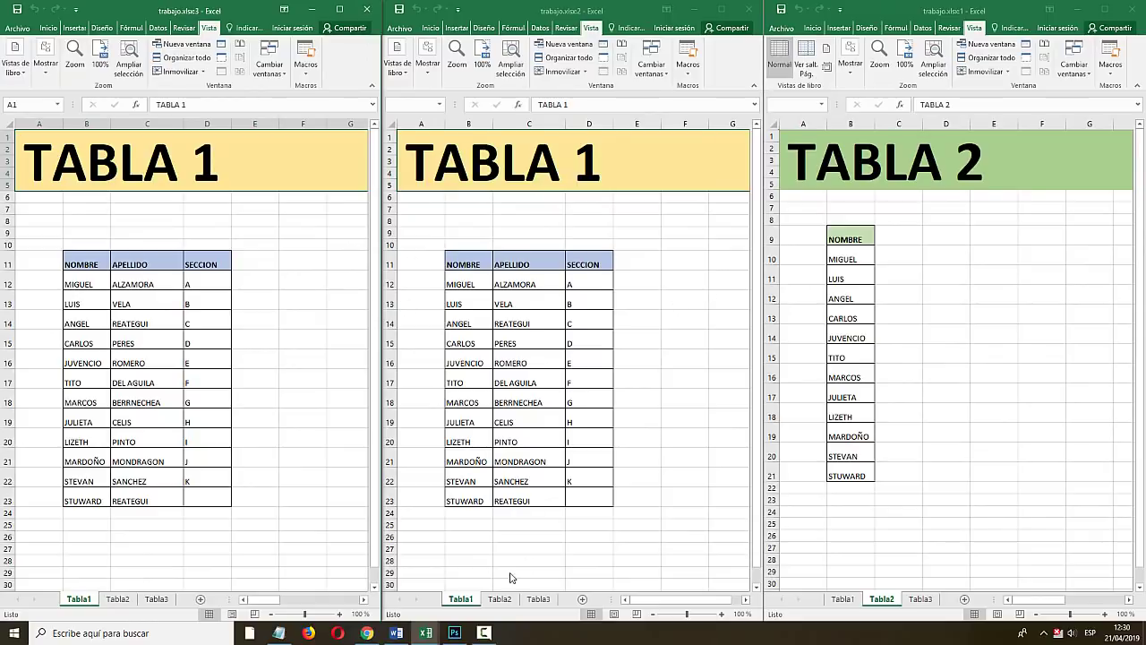
- Put Tabla2 in the middle window and Tabla3 in the right one, then maximize the Tabla3 window
left_click(501, 599)
left_click(917, 609)
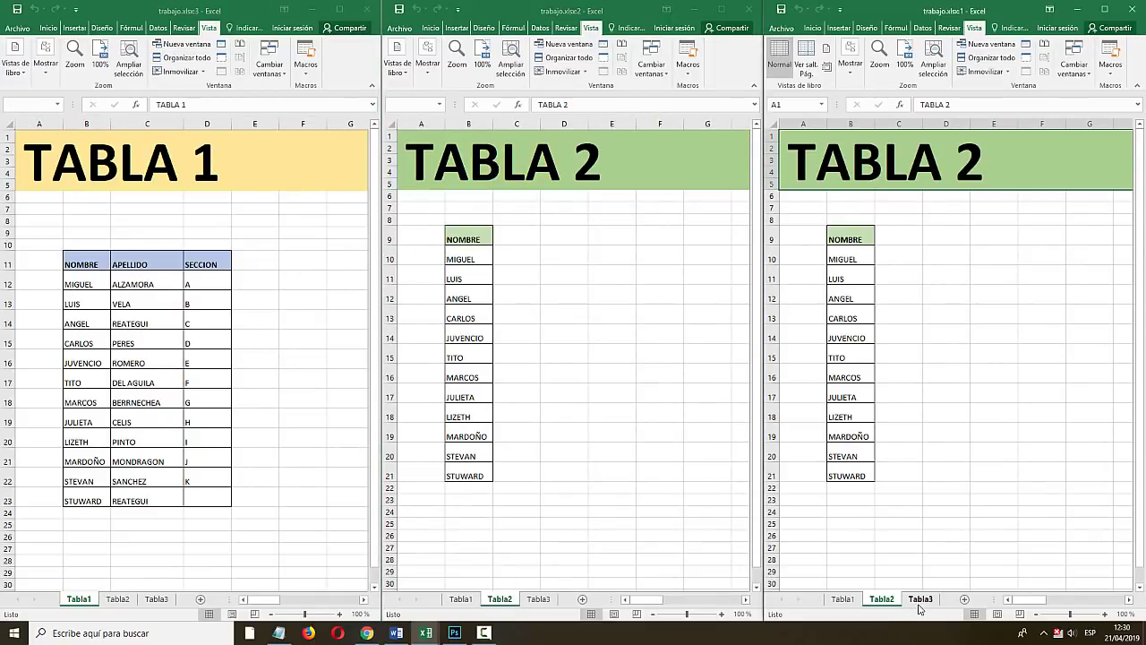
left_click(921, 600)
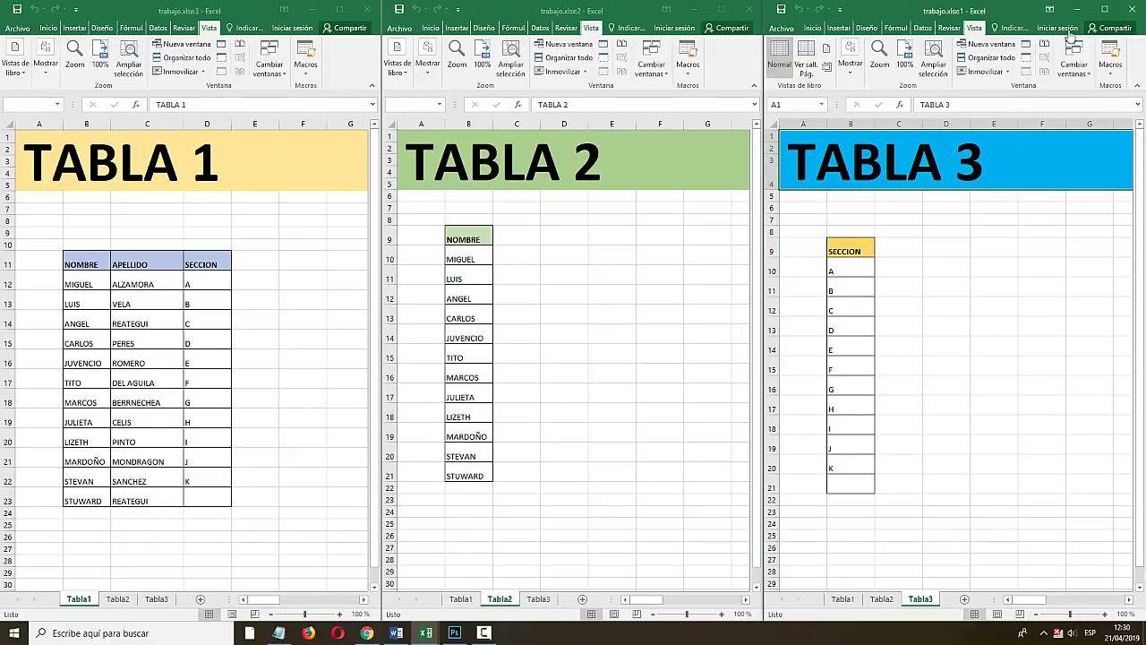
left_click(1130, 9)
key("super+Up")
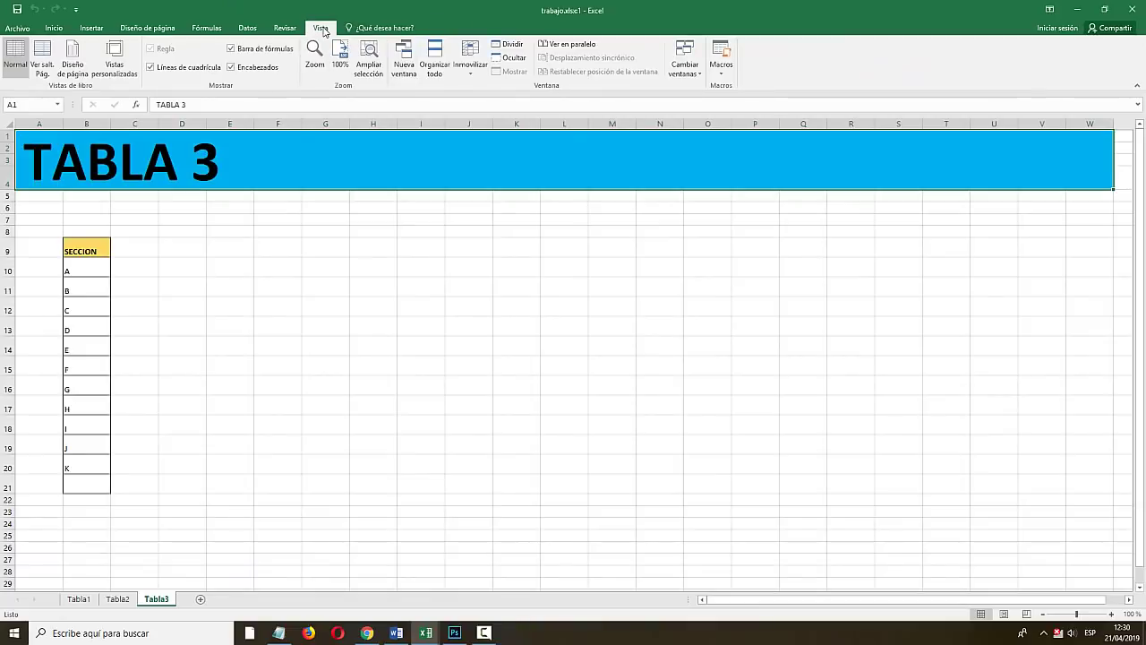
- Open a fourth workbook window with Nueva ventana and float it mid-screen
left_click(404, 56)
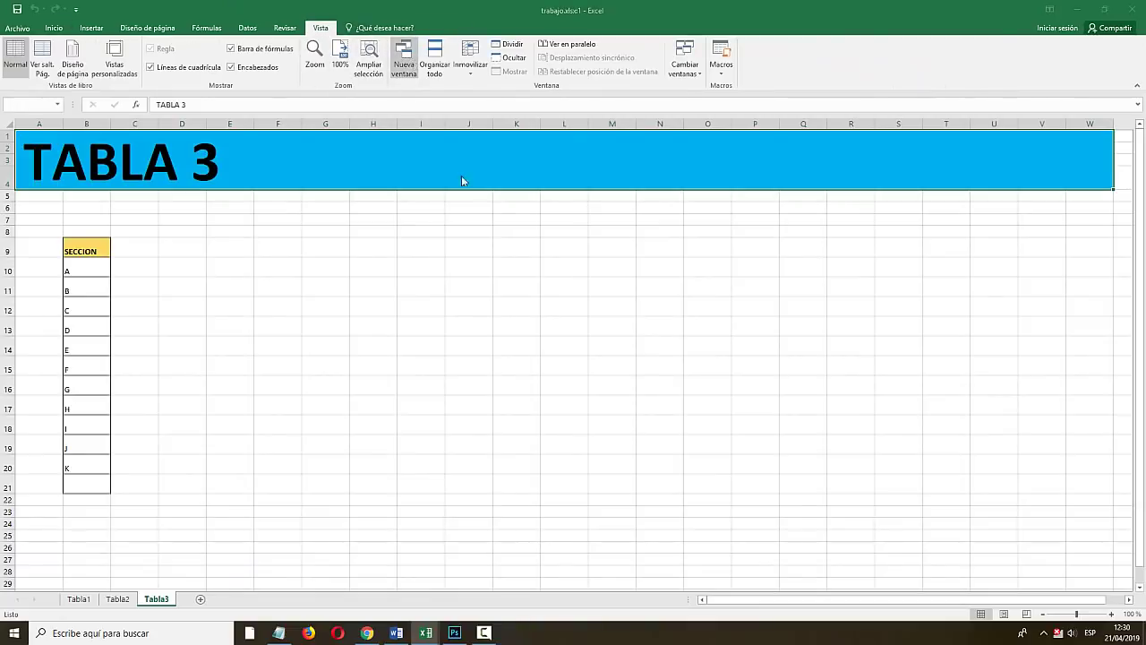
key("super+Right")
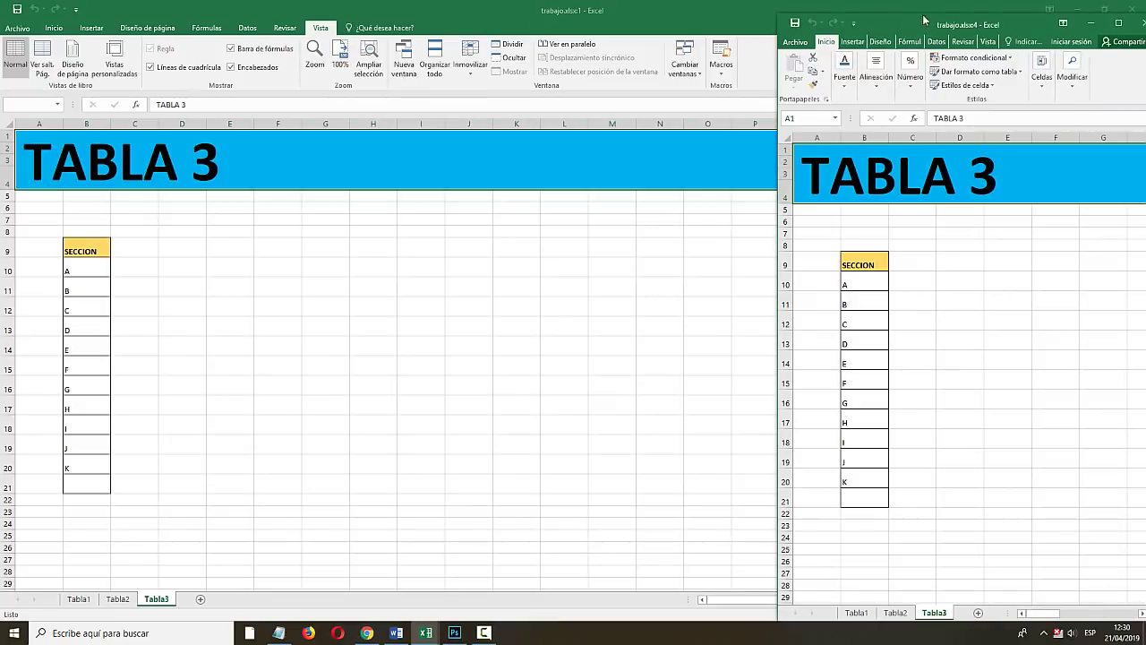
mouse_move(927, 20)
left_mouse_down()
mouse_move(620, 77)
mouse_move(634, 10)
left_mouse_up()
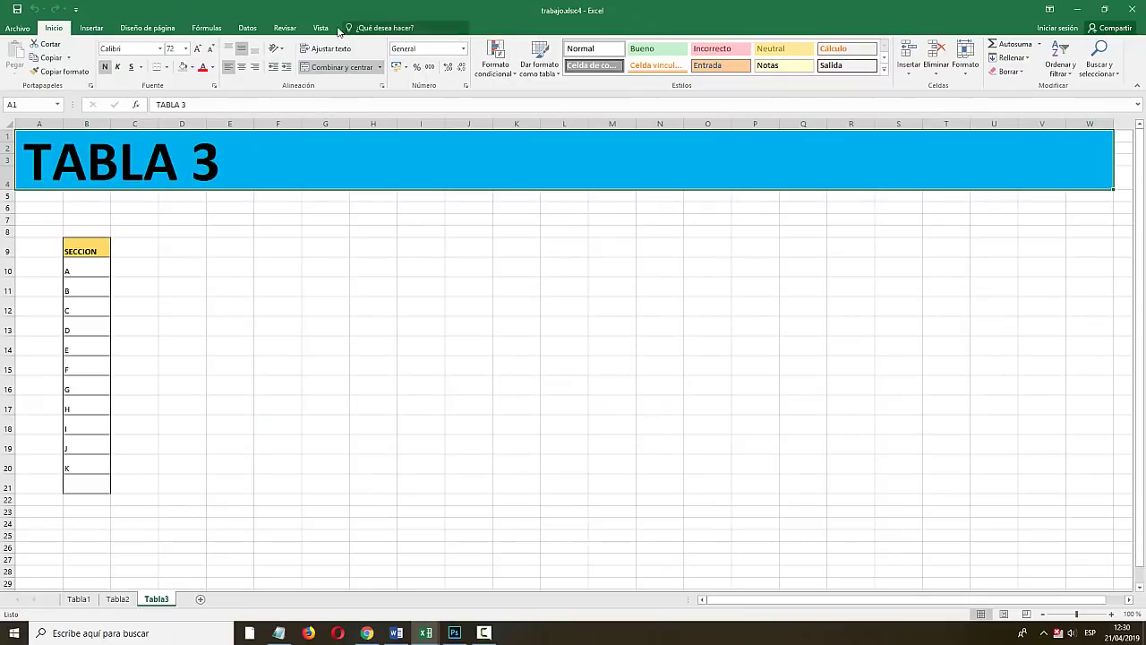
- Tile all four windows with Vista > Organizar todo set to Vertical
left_click(324, 30)
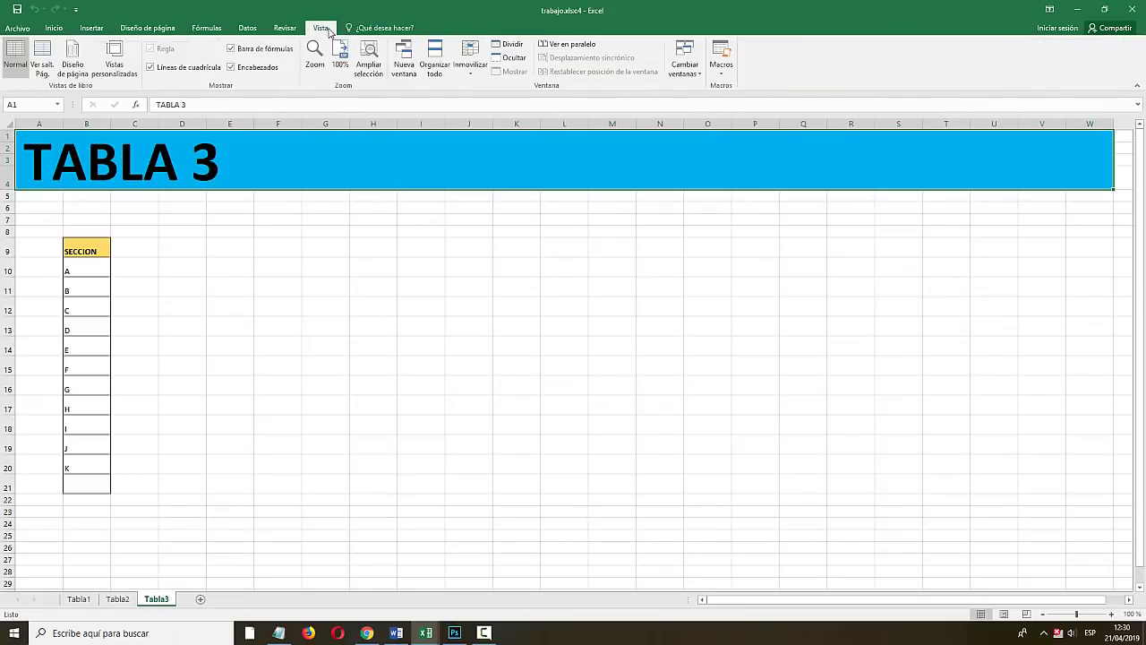
left_click(433, 69)
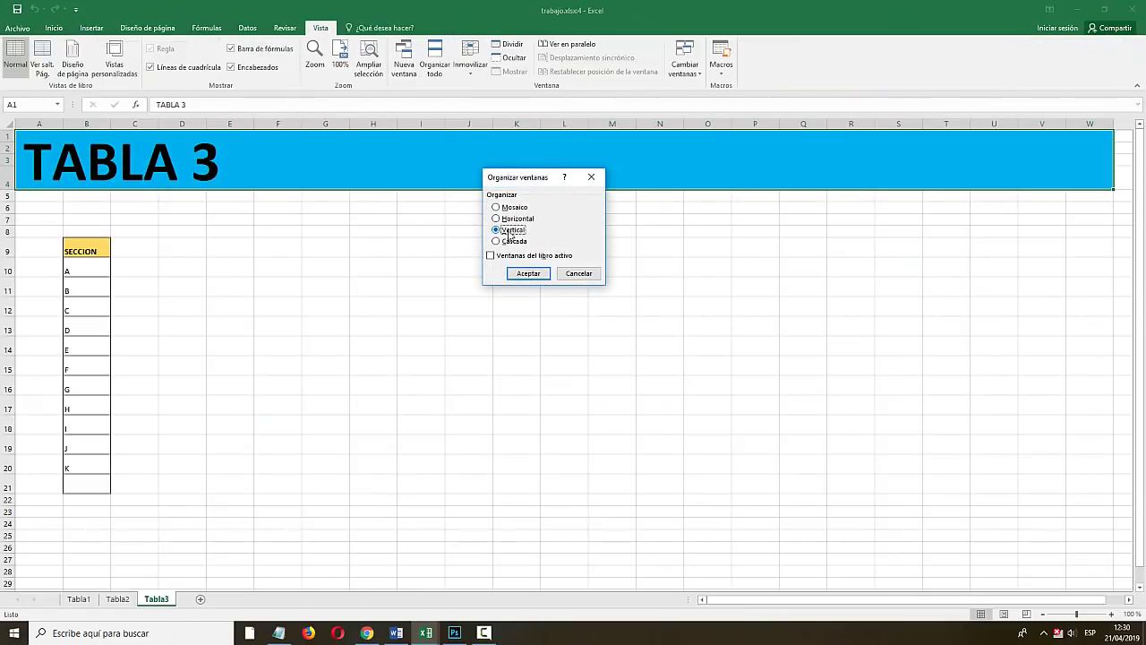
left_click(528, 273)
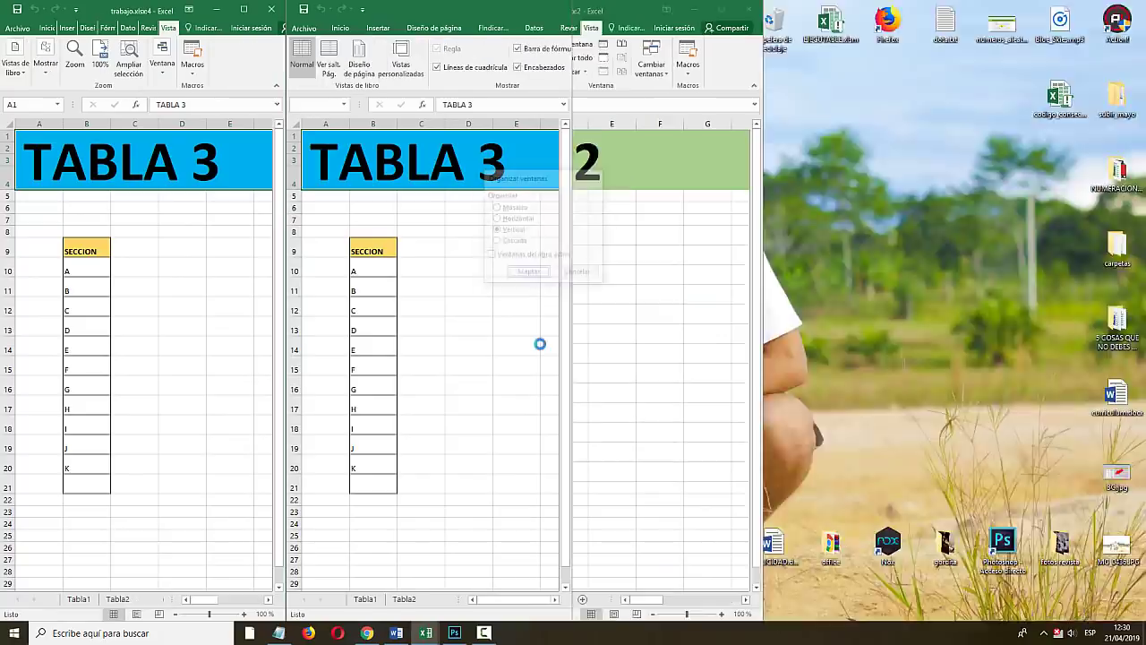
- Check the tiled windows' current sheets, selecting cell D15 in the TABLA 2 window
left_click(729, 386)
left_click(737, 358)
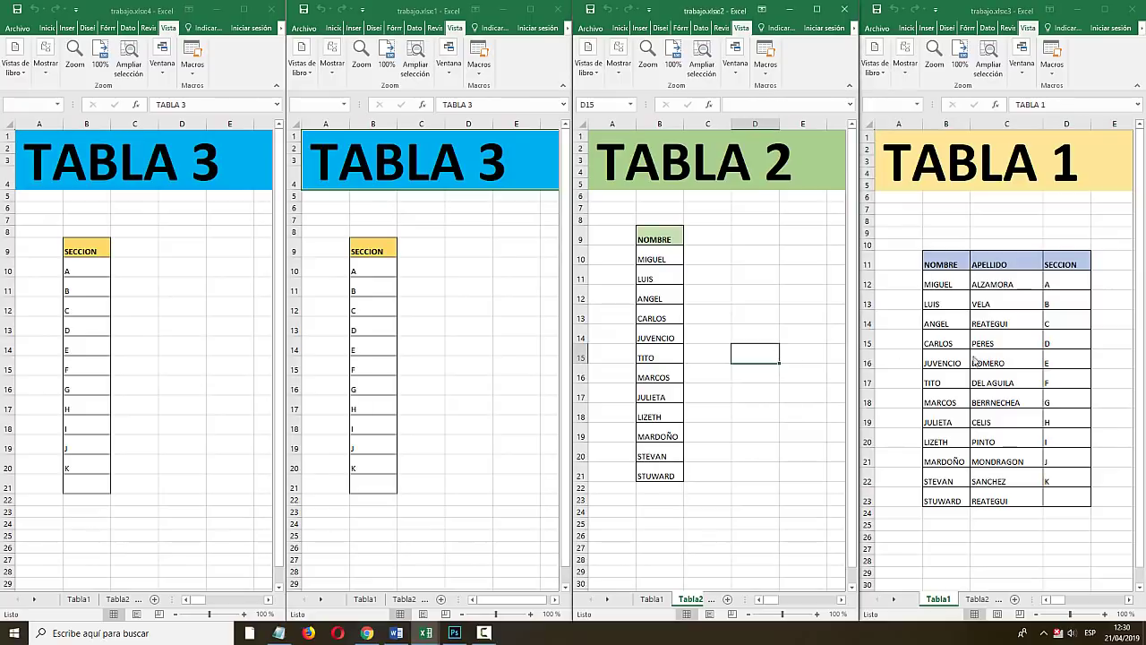
left_click(985, 357)
left_click(709, 356)
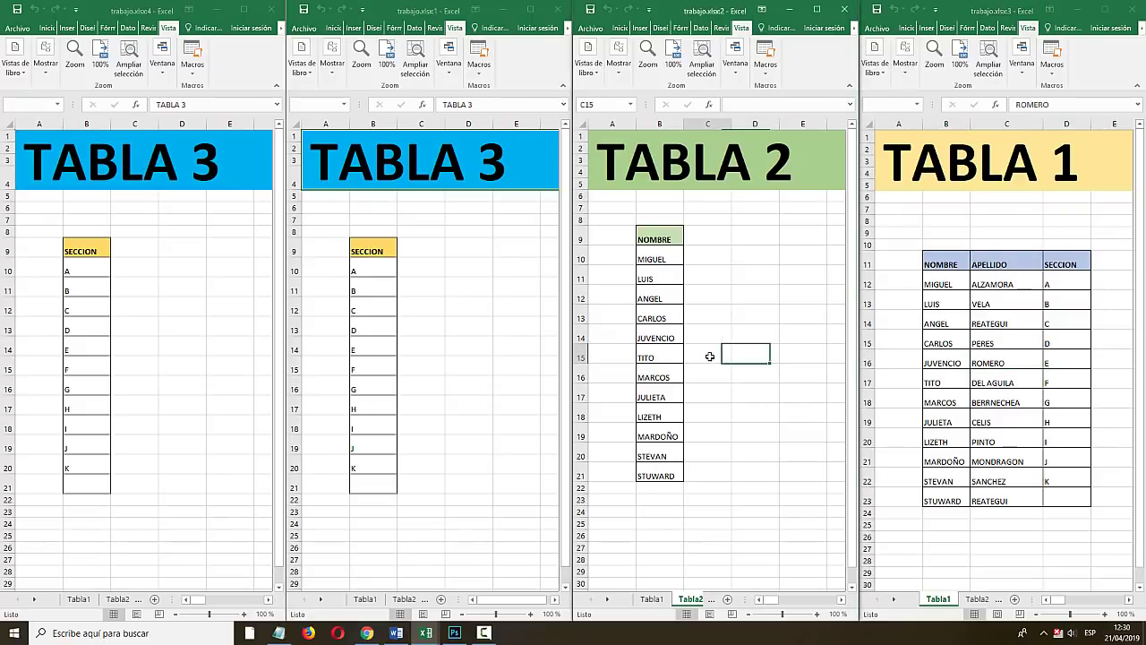
left_click(430, 364)
- Show Tabla1, Tabla2 and Tabla3 in windows one to three; select C19 in the fourth (Tabla1)
left_click(96, 616)
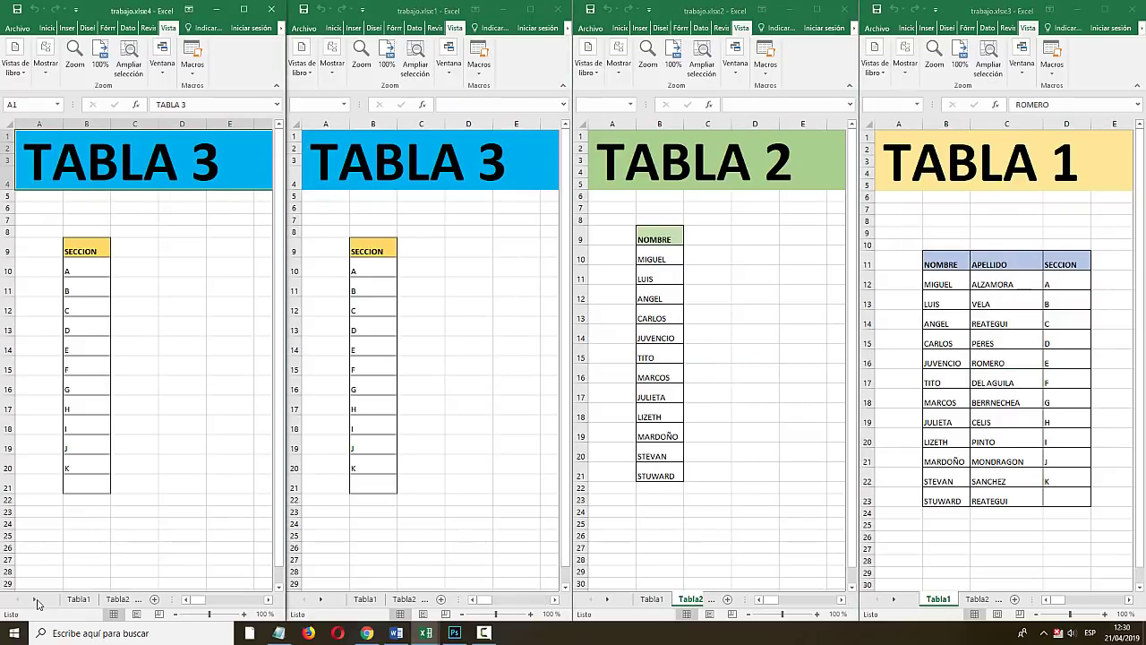
left_click(78, 599)
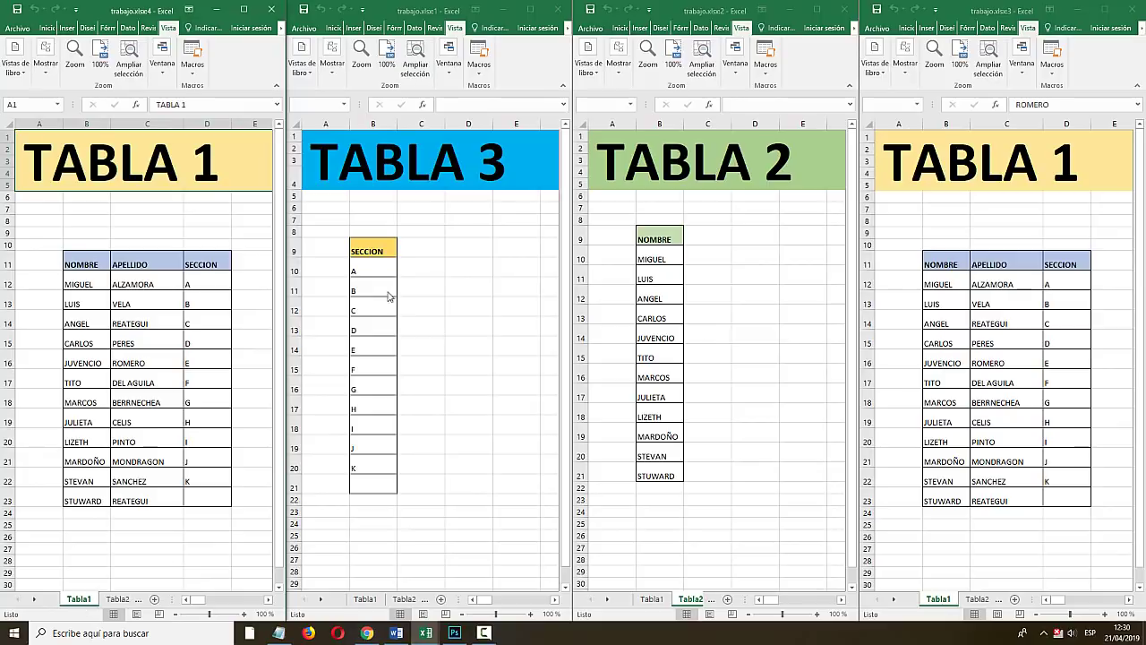
left_click(399, 599)
left_click(400, 599)
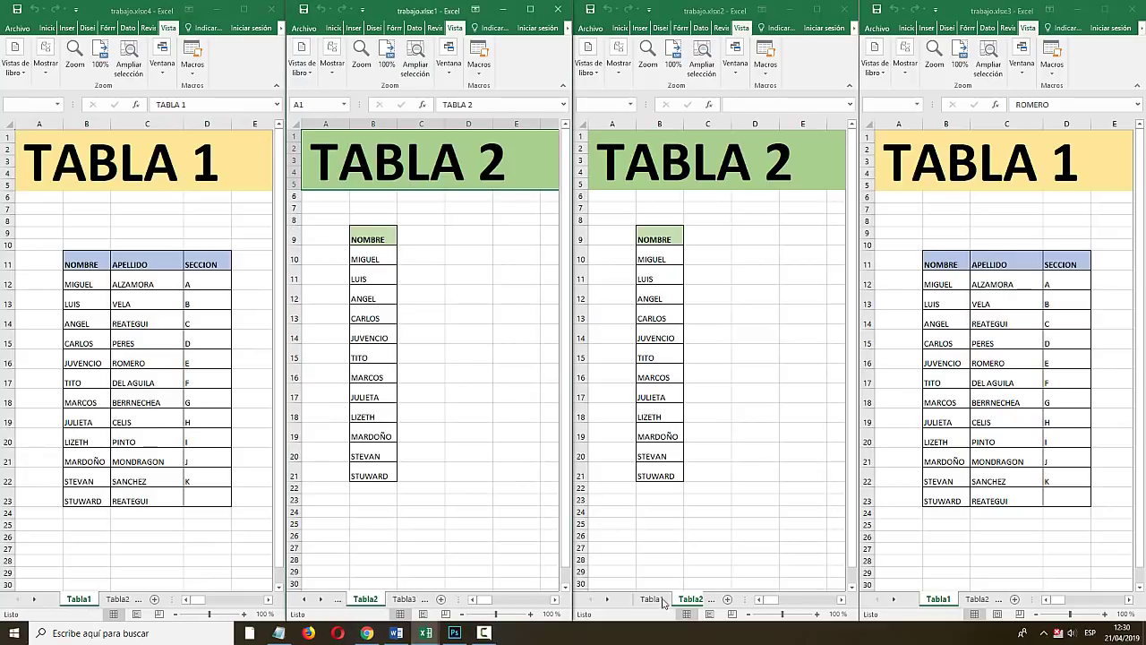
left_click(612, 602)
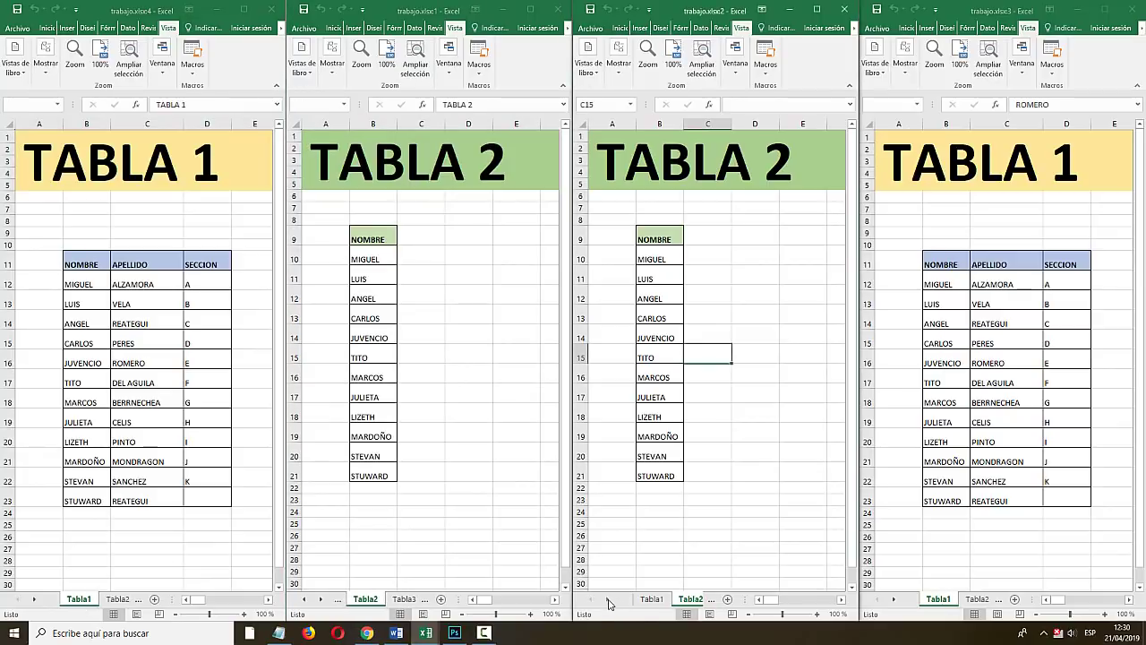
left_click(711, 599)
left_click(690, 599)
left_click(1019, 363)
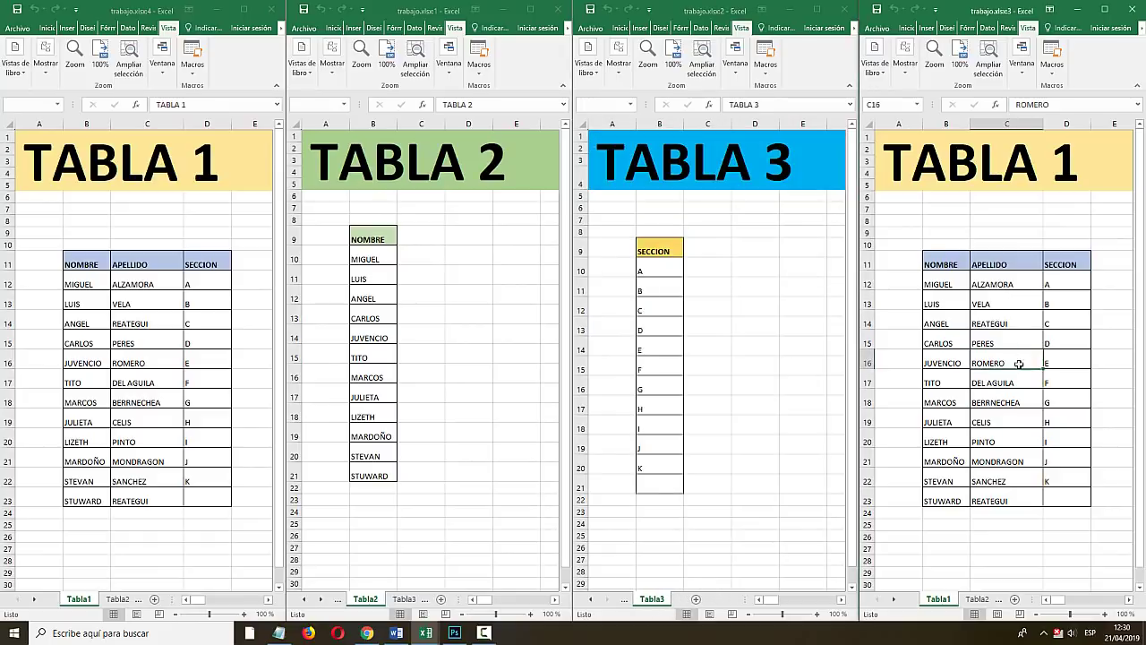
left_click(1001, 418)
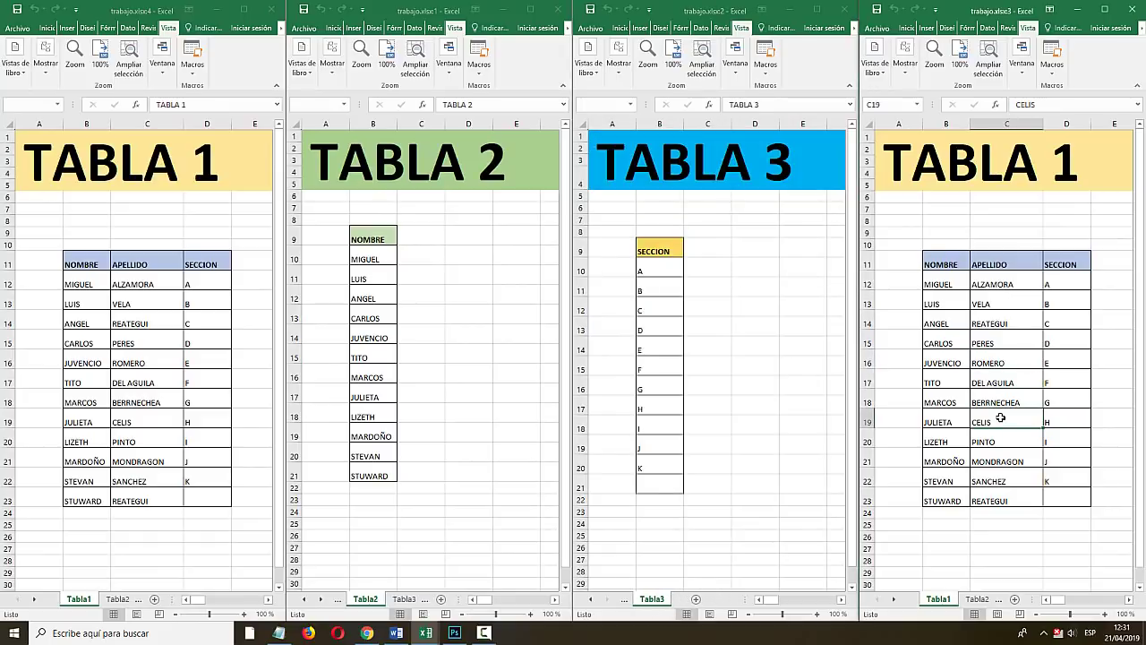